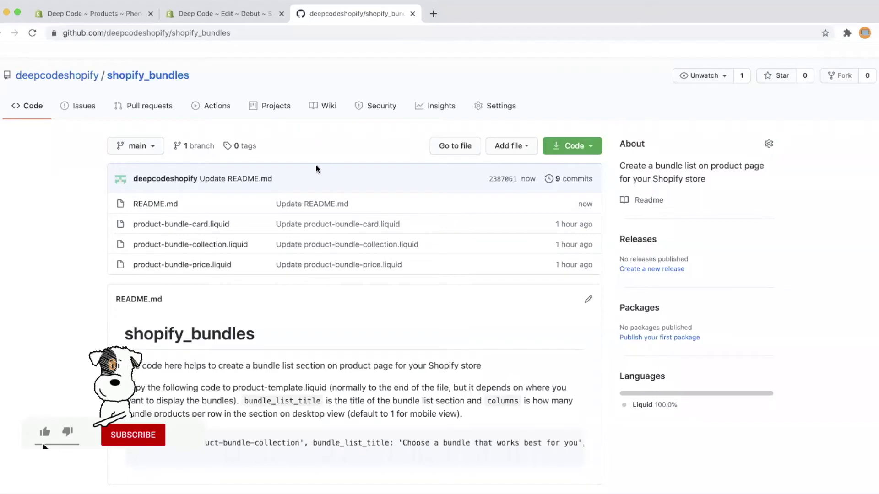
Step: Copy the product-bundle-collection include line, with bundle list title and 3 columns, from the README
scroll(316, 168, "down", 2)
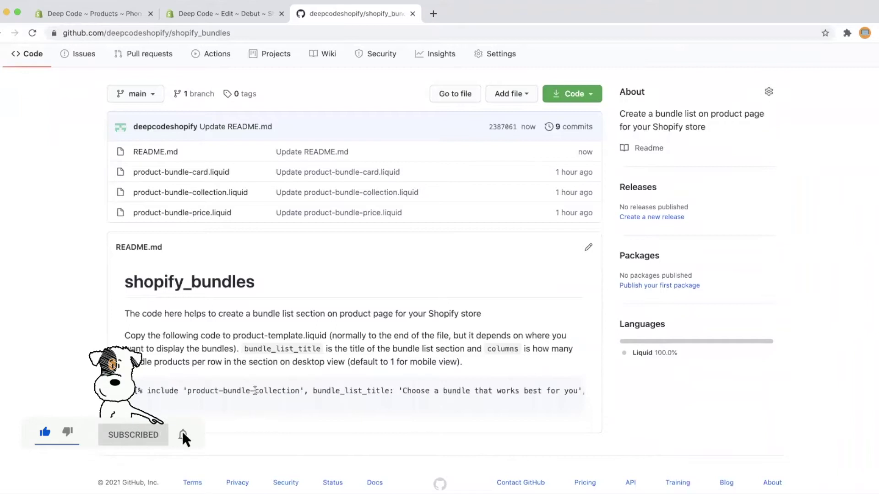
triple_click(254, 390)
scroll(279, 390, "right", 3)
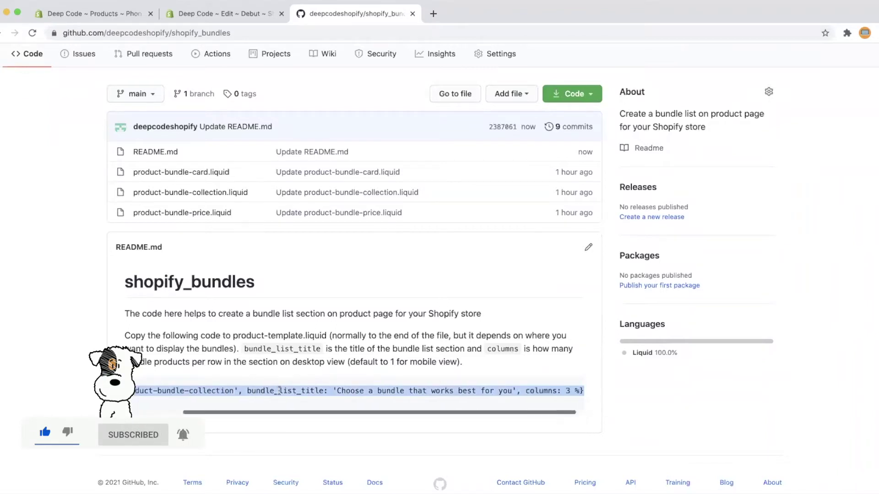
right_click(383, 393)
left_click(402, 411)
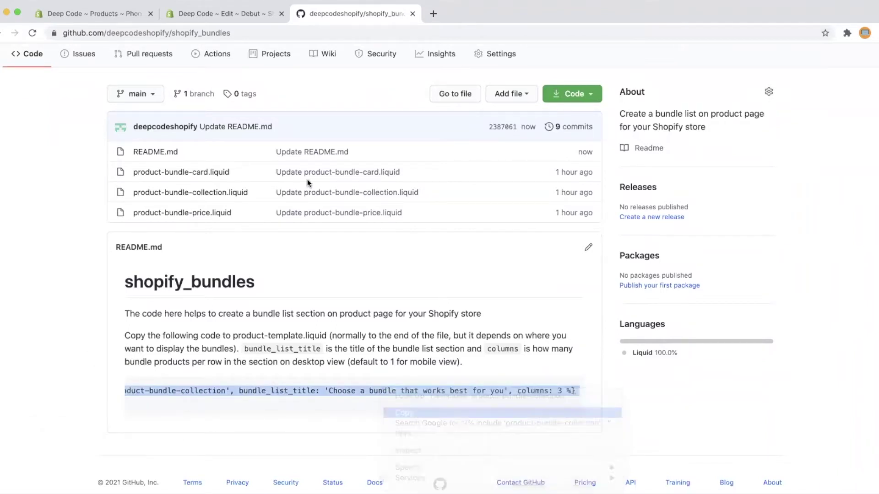
left_click(250, 18)
Step: Paste the include line onto empty line 187 of product-template.liquid and save the file
scroll(359, 242, "down", 3)
scroll(358, 242, "down", 3)
scroll(358, 242, "down", 3)
scroll(359, 242, "down", 4)
scroll(359, 242, "down", 4)
scroll(359, 242, "down", 4)
scroll(359, 241, "down", 4)
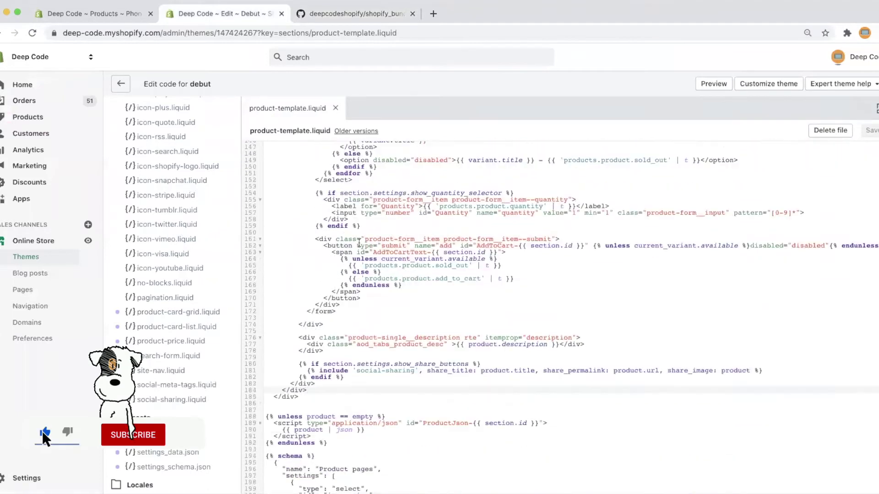
scroll(359, 242, "down", 3)
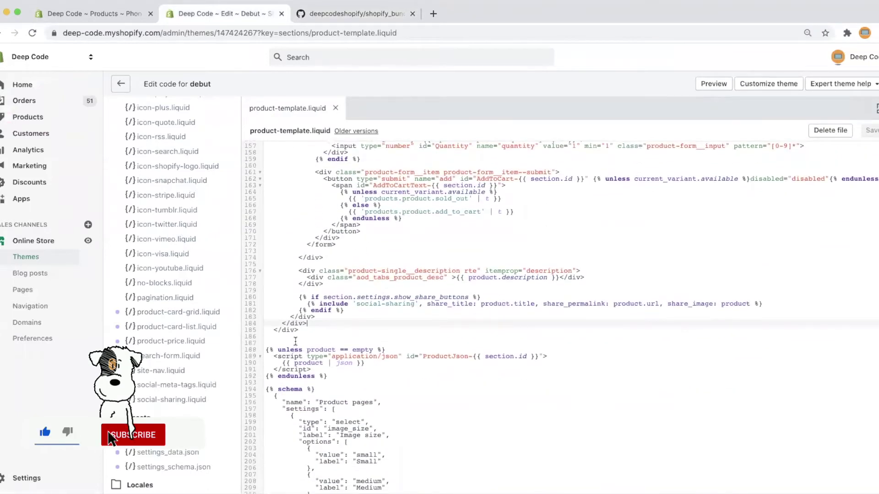
left_click(294, 344)
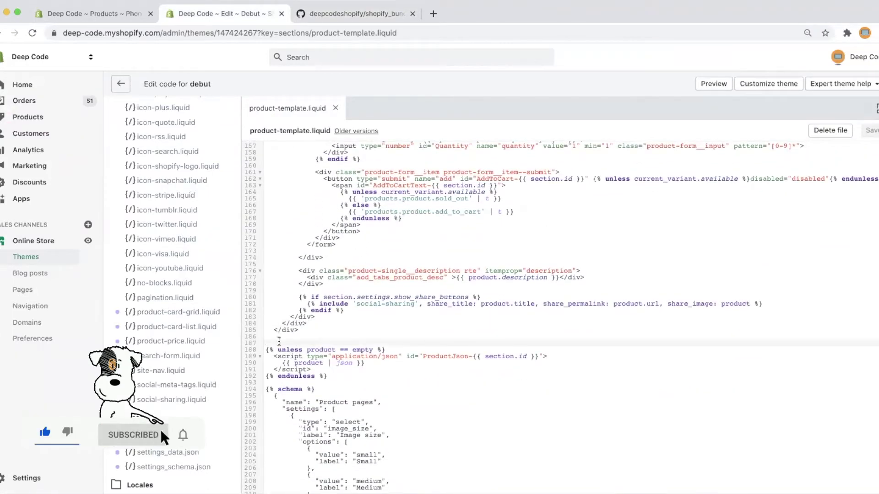
right_click(279, 340)
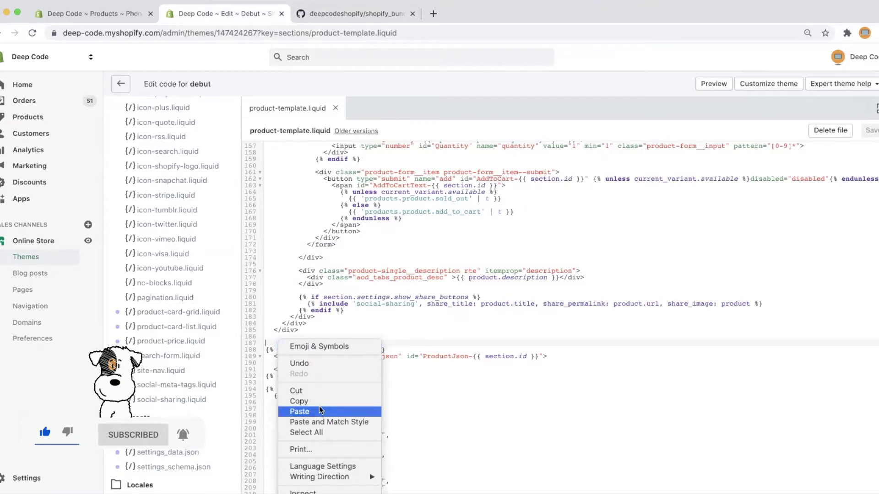
left_click(321, 411)
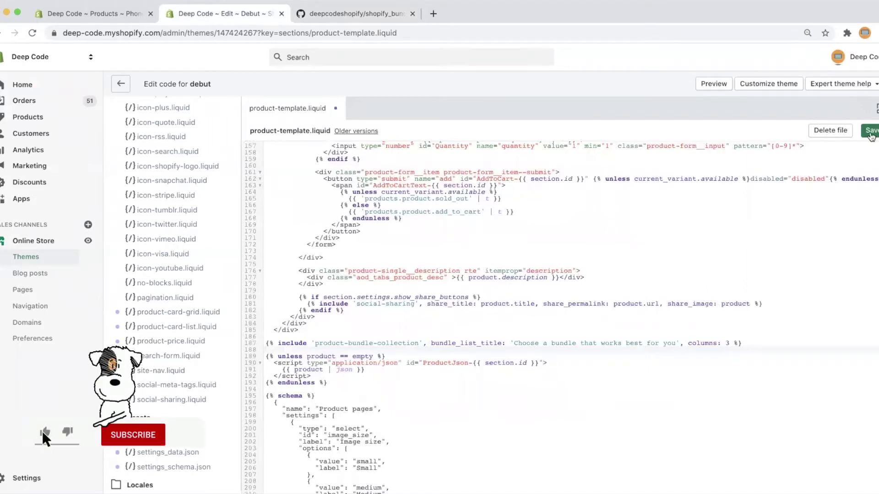
left_click(871, 133)
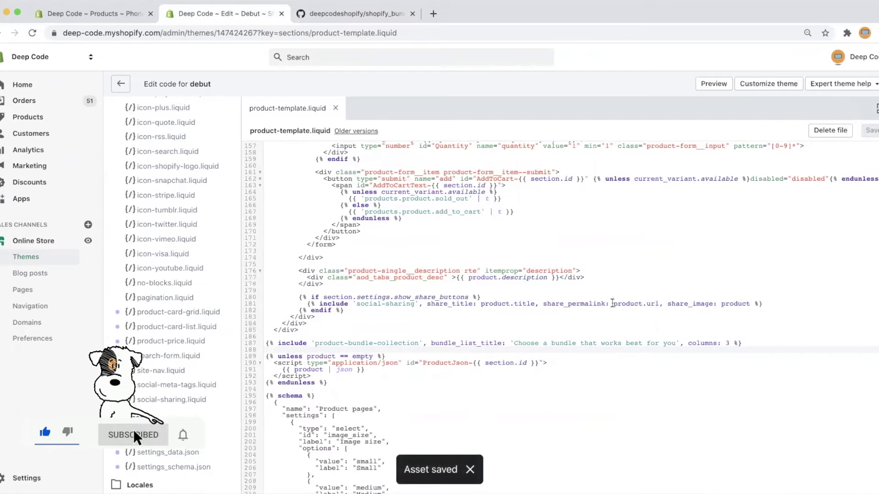
left_click(363, 12)
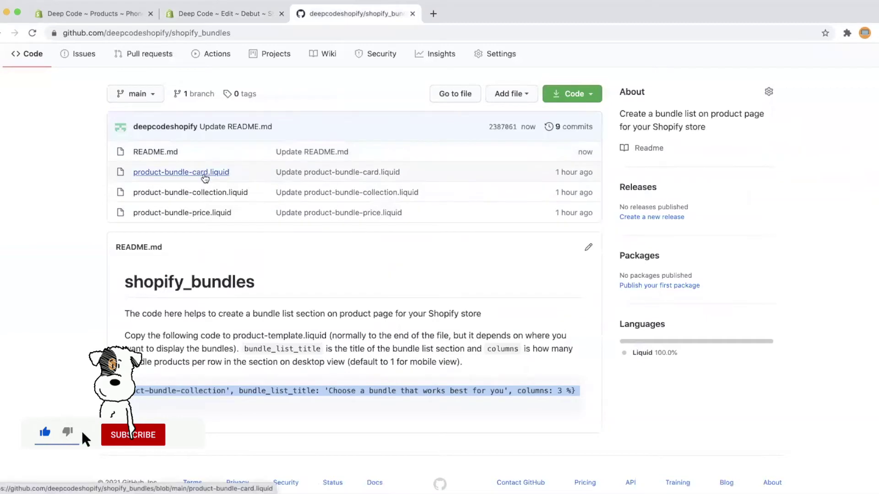
Step: Open product-bundle-card.liquid in the shopify_bundles repository and select its file name
left_click(204, 176)
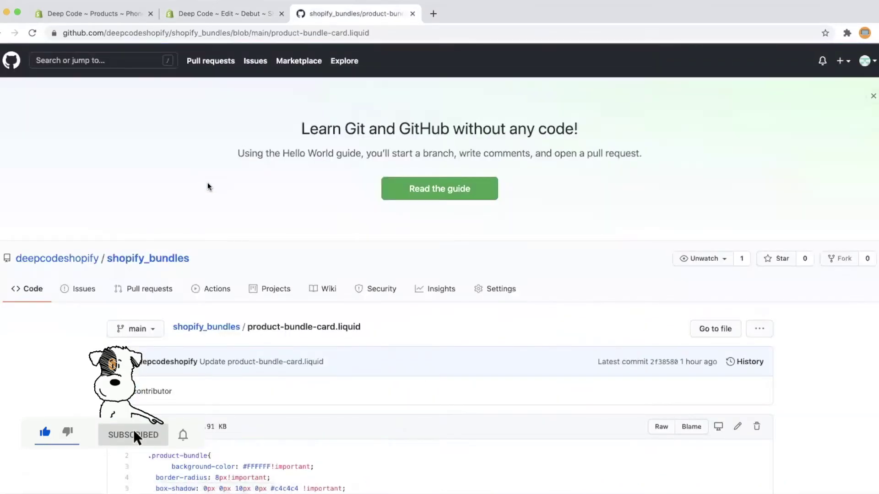
scroll(219, 206, "down", 1)
left_click_drag(362, 283, 247, 283)
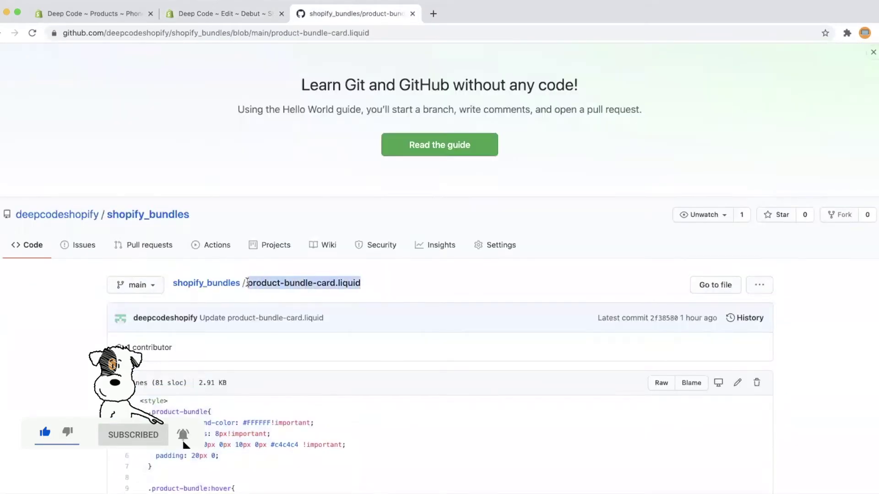
left_click(217, 10)
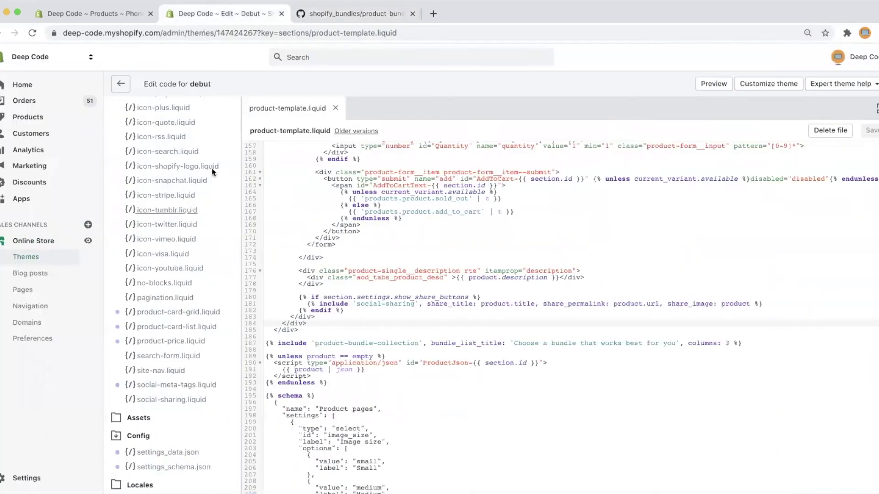
Step: Create a new theme snippet named product-bundle-card.liquid
scroll(205, 172, "up", 10)
scroll(201, 184, "up", 5)
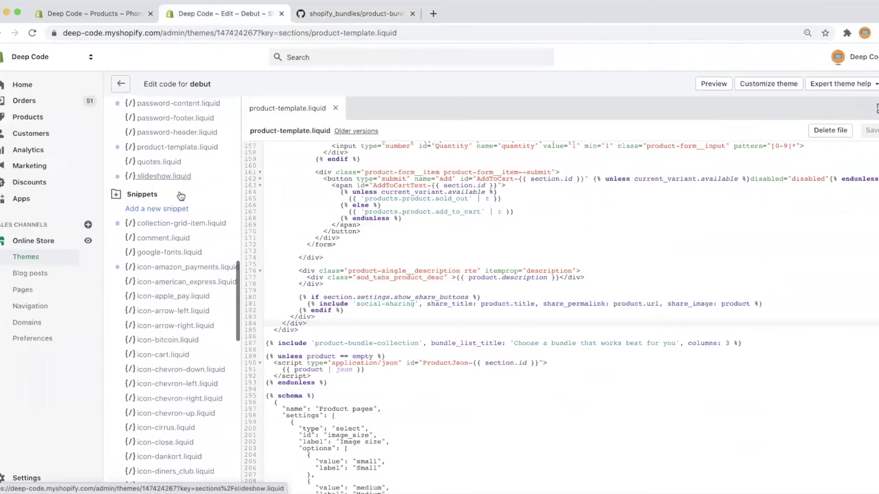
scroll(151, 192, "down", 3)
left_click(158, 176)
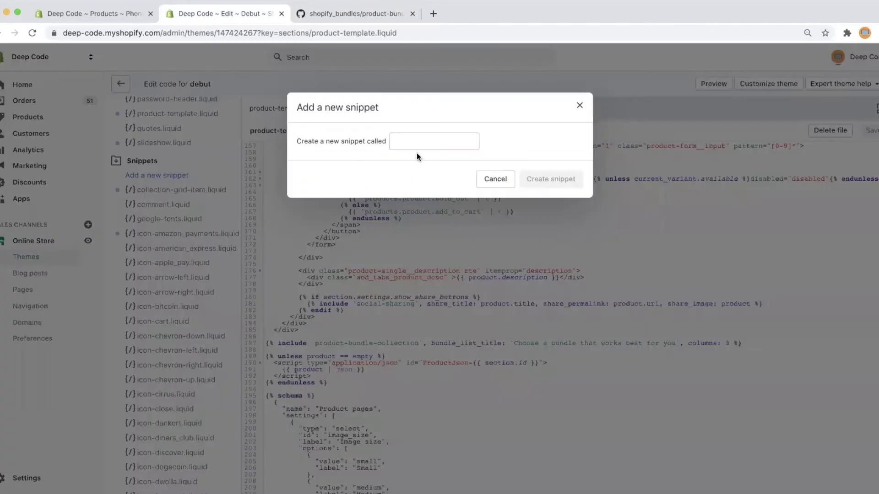
left_click(423, 139)
type("product-bundle-card.liquid")
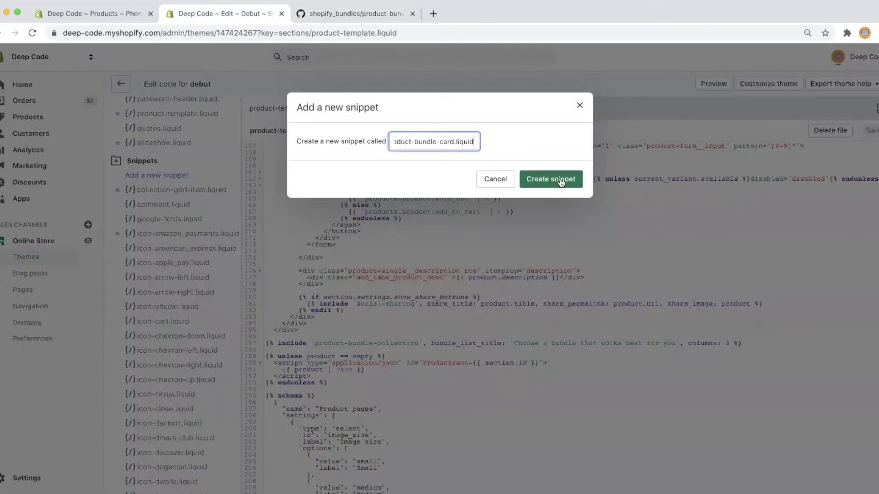
left_click(561, 182)
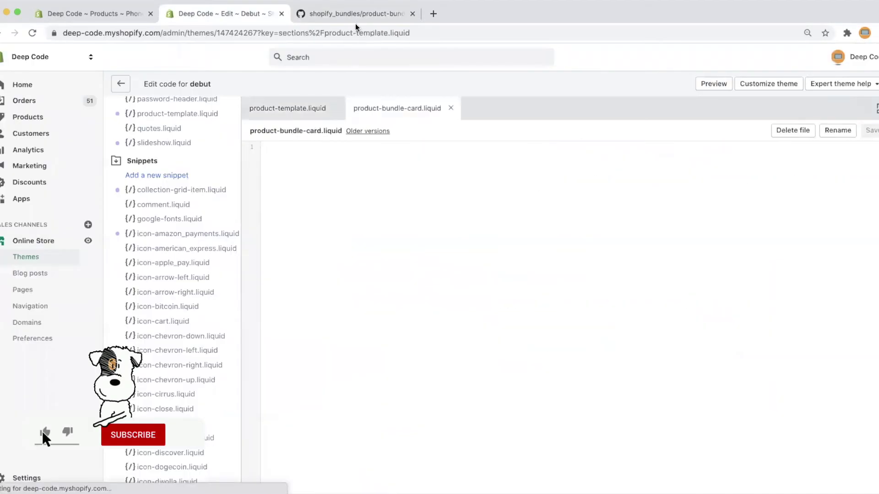
Step: Paste the card code from GitHub into the snippet and save it
left_click(356, 18)
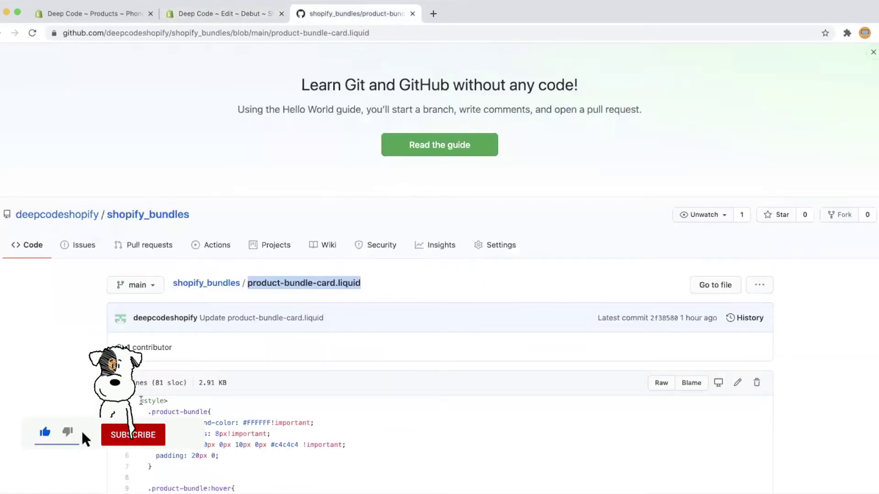
left_click_drag(141, 401, 170, 406)
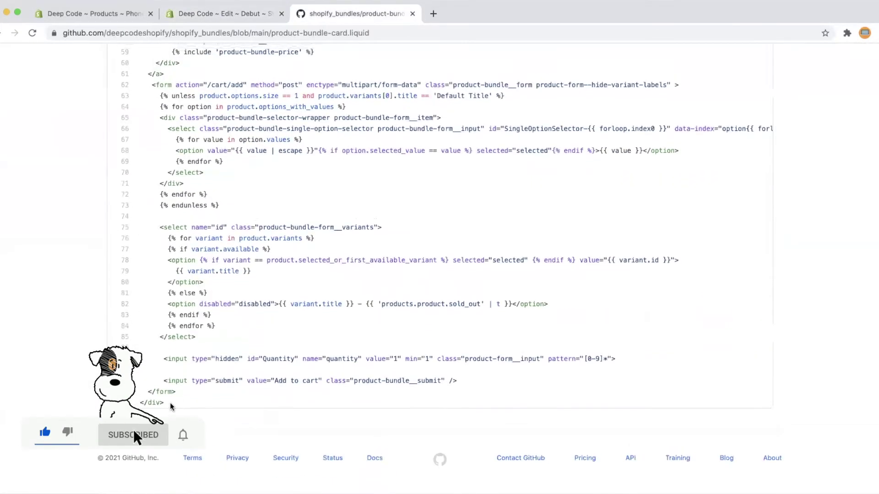
left_click(170, 406, "shift")
left_click(228, 14)
left_click(344, 247)
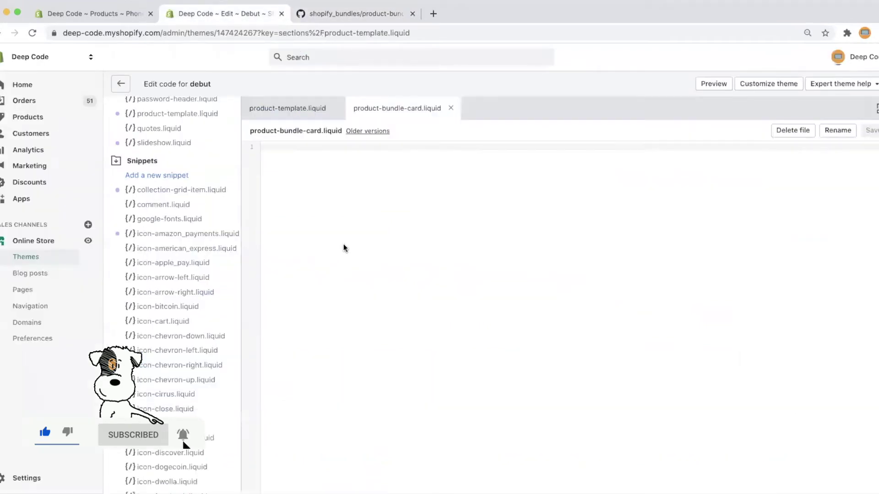
key("ctrl+v")
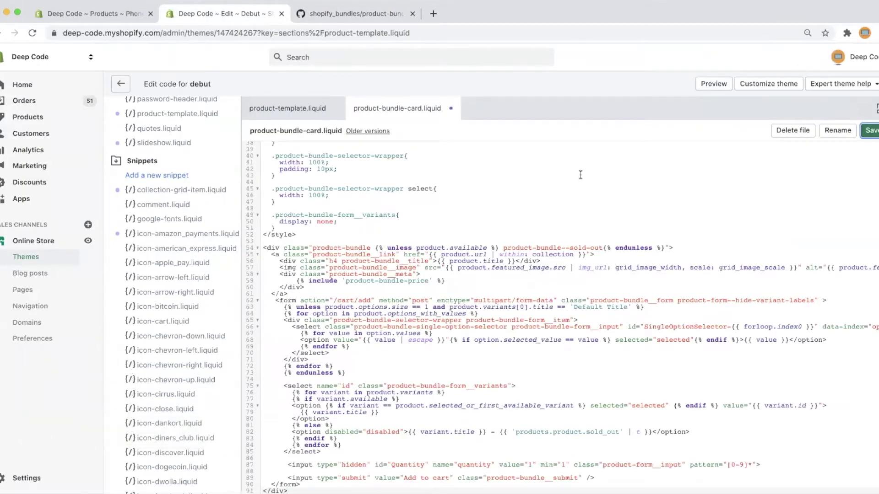
key("ctrl+s")
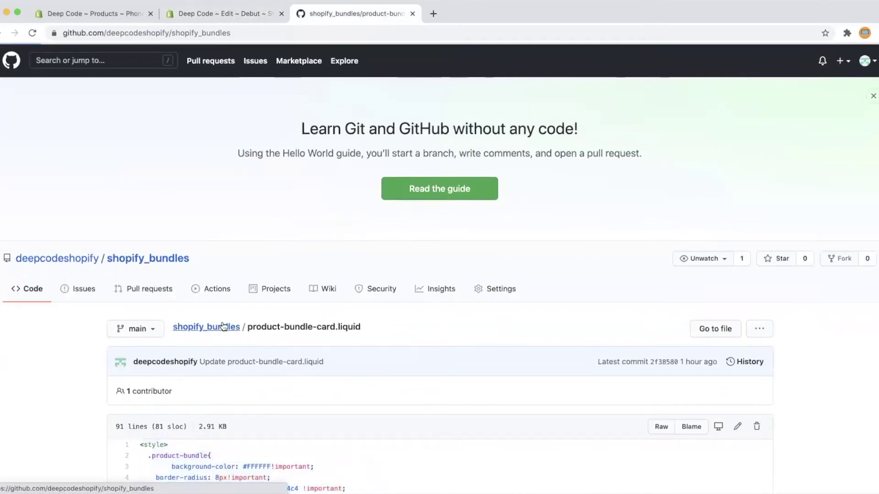
left_click(227, 328)
Step: Open product-bundle-collection.liquid on GitHub and copy its file name
scroll(221, 339, "down", 1)
scroll(221, 348, "down", 1)
left_click(213, 371)
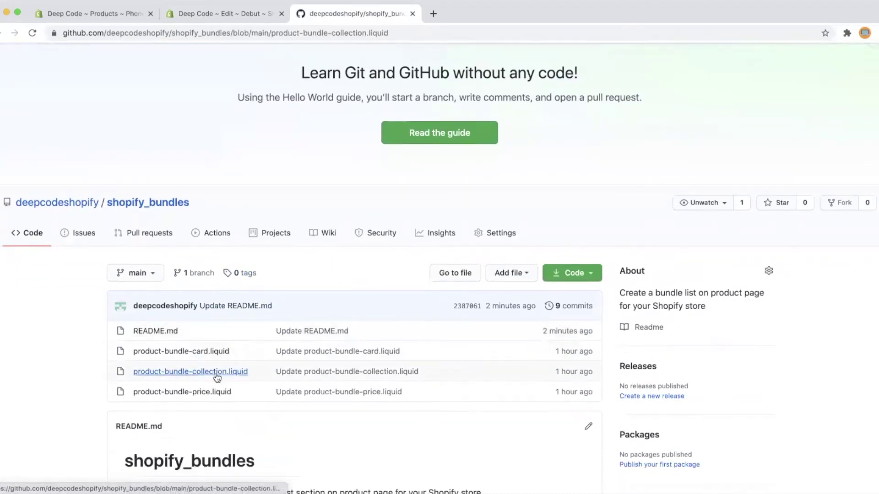
left_click_drag(391, 326, 247, 327)
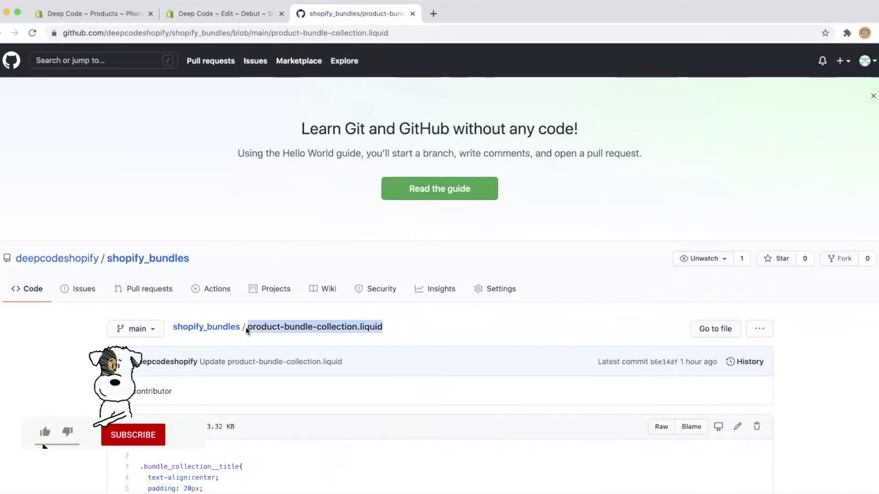
right_click(261, 326)
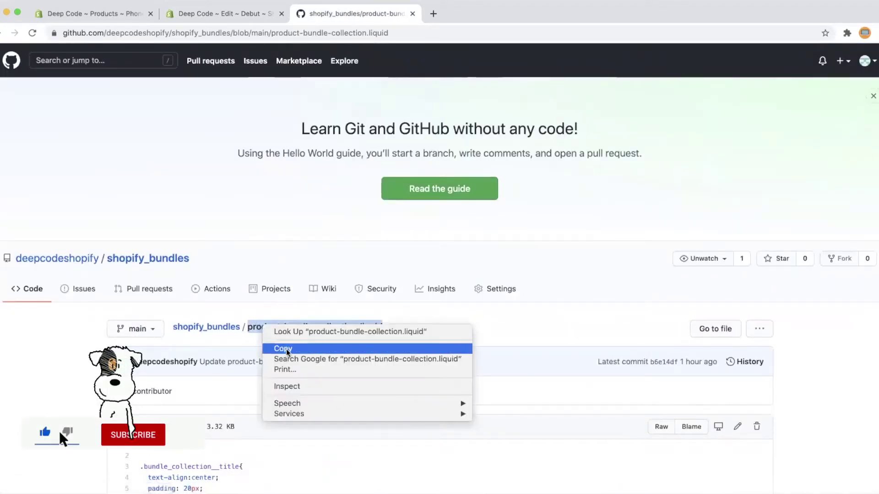
left_click(286, 350)
Step: Create a new snippet named product-bundle-collection.liquid
left_click(256, 15)
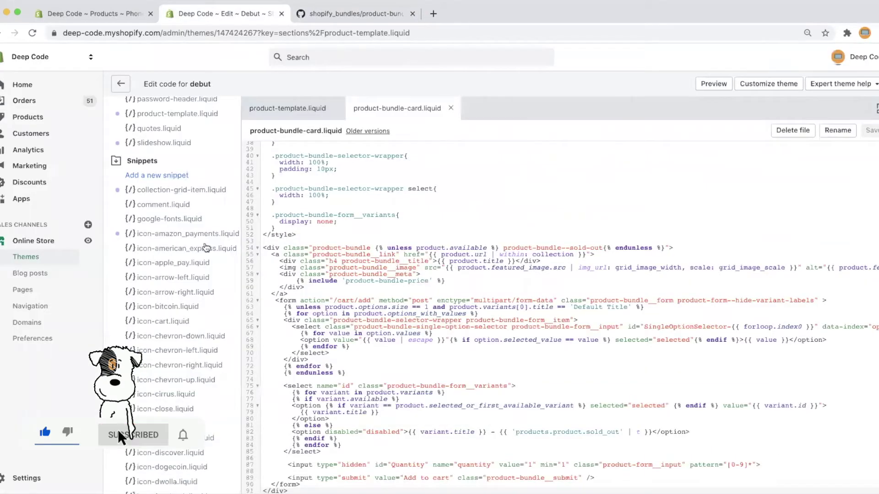
left_click(181, 176)
left_click(410, 142)
key("ctrl+v")
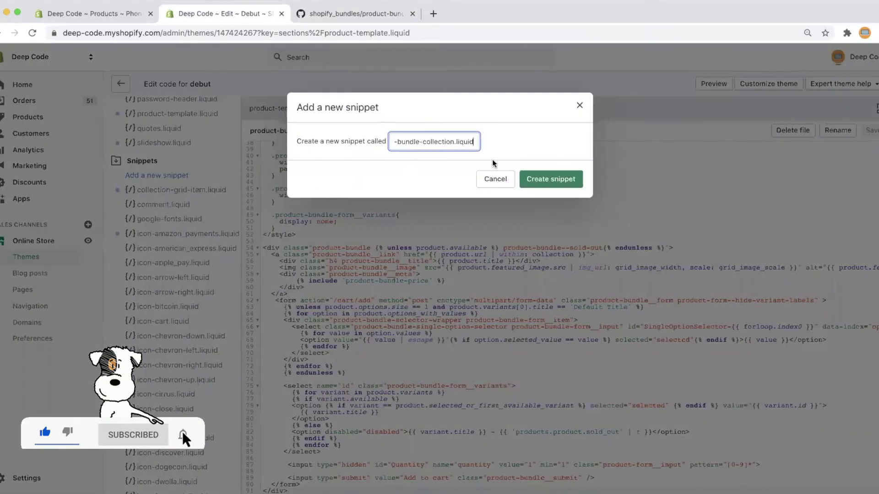
left_click(543, 179)
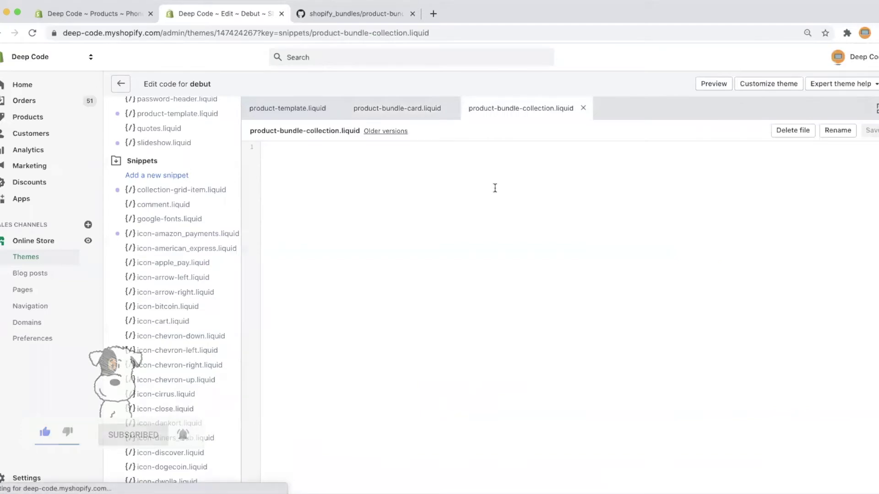
Step: Paste the collection code from GitHub into the snippet and save it
left_click(361, 14)
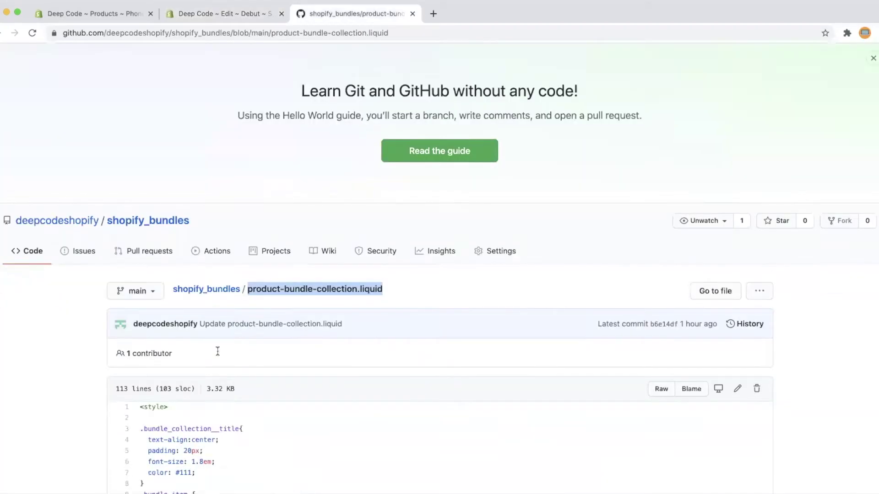
scroll(141, 274, "down", 3)
left_click_drag(139, 280, 164, 339)
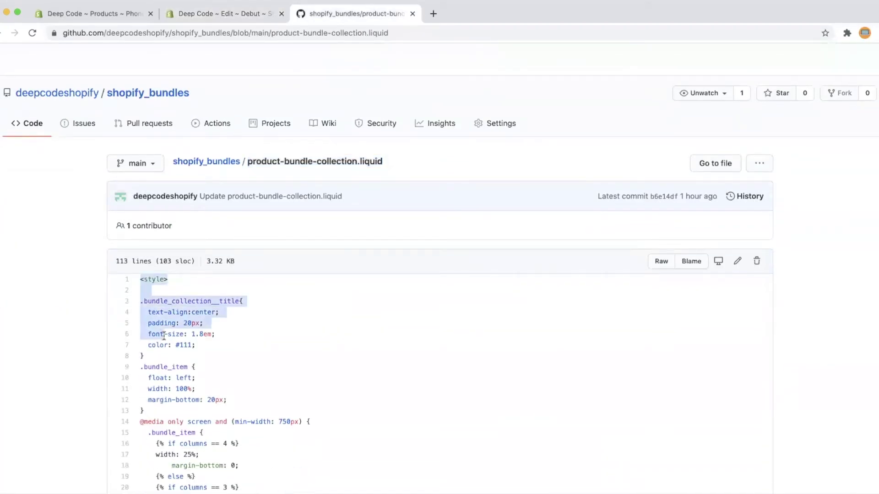
scroll(184, 403, "down", 20)
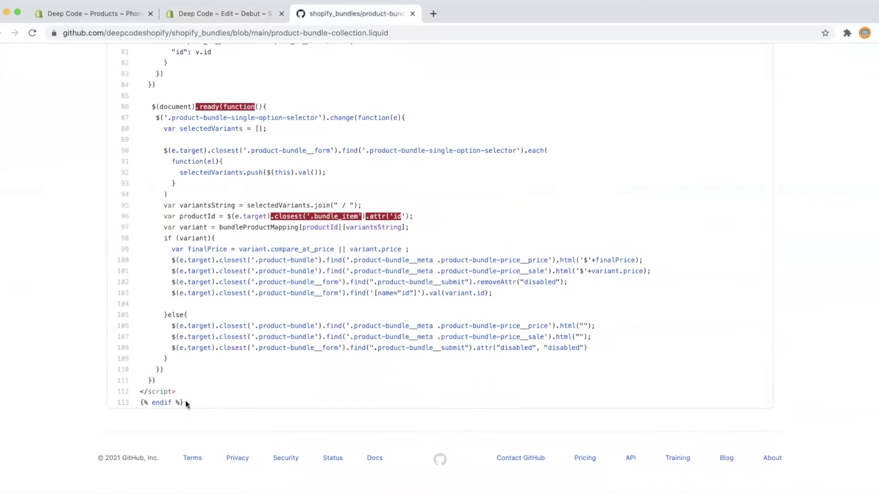
left_click(185, 404, "shift")
left_click(257, 17)
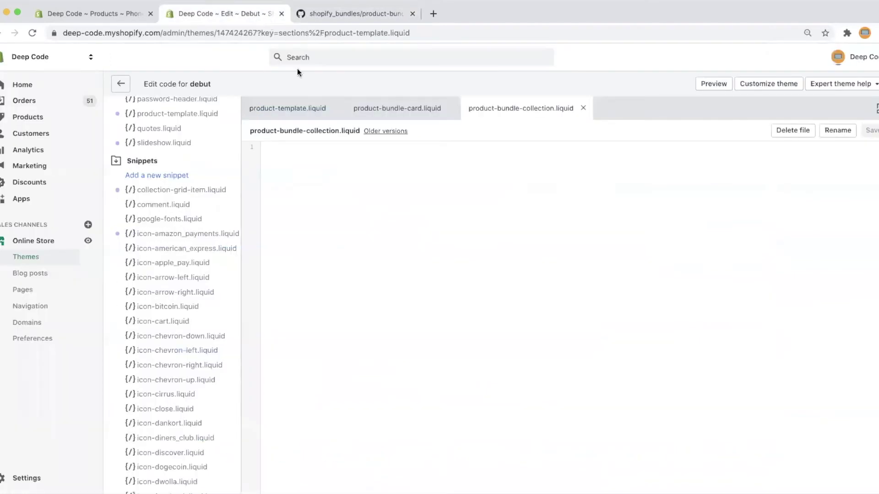
left_click(322, 179)
key("ctrl+v")
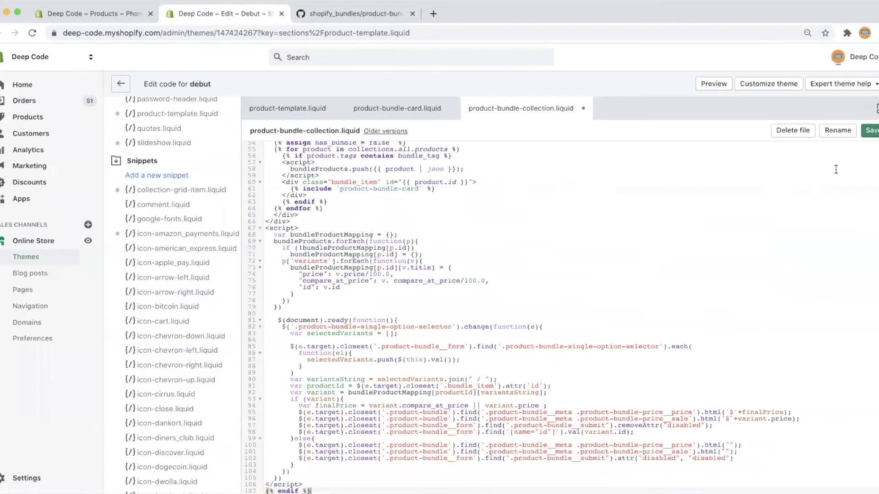
left_click(872, 133)
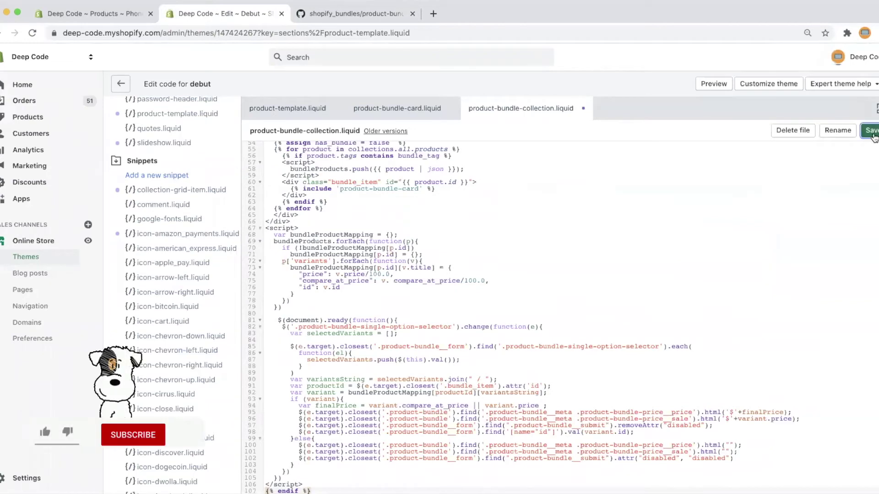
Step: Return to the shopify_bundles repository overview on GitHub
left_click(365, 12)
scroll(298, 131, "up", 15)
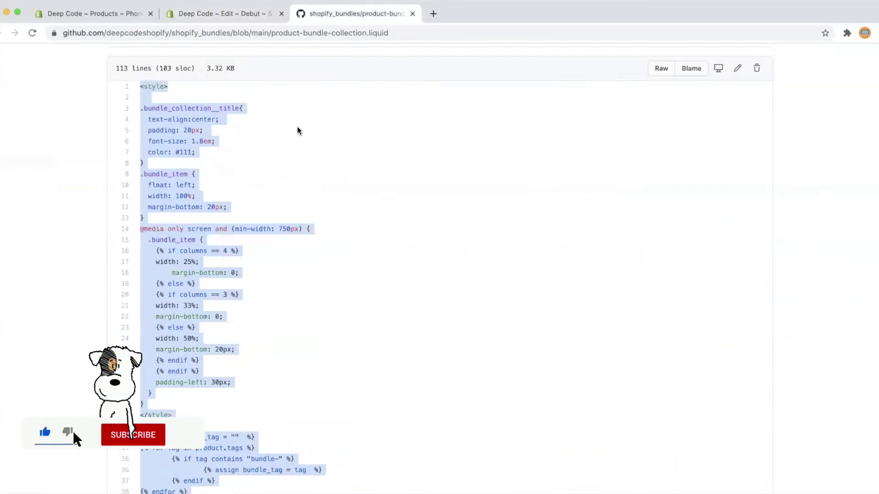
scroll(293, 184, "up", 5)
left_click(229, 328)
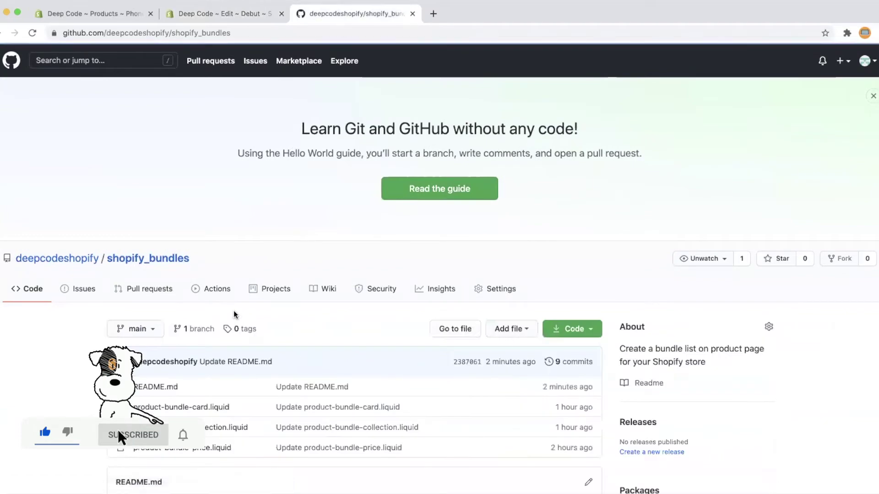
Step: Create a snippet named product-bundle-price.liquid, using the file name from GitHub
scroll(238, 316, "down", 4)
left_click(197, 281)
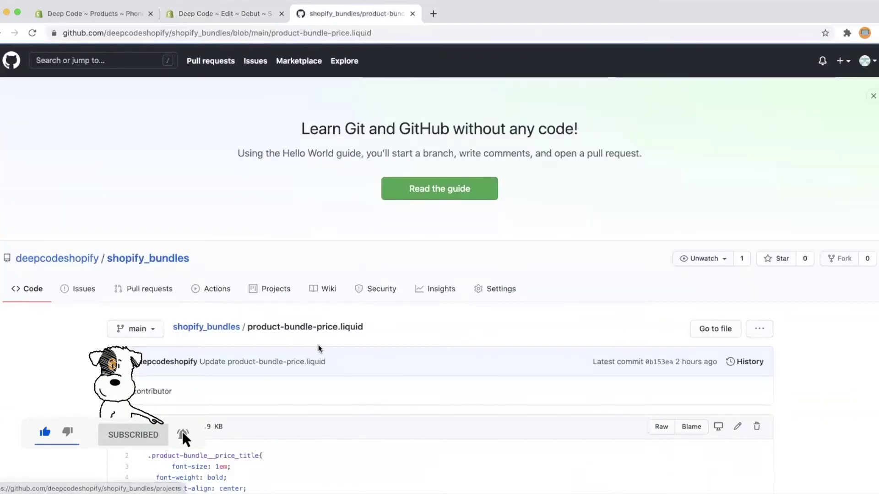
scroll(319, 351, "down", 2)
left_click_drag(364, 234, 254, 239)
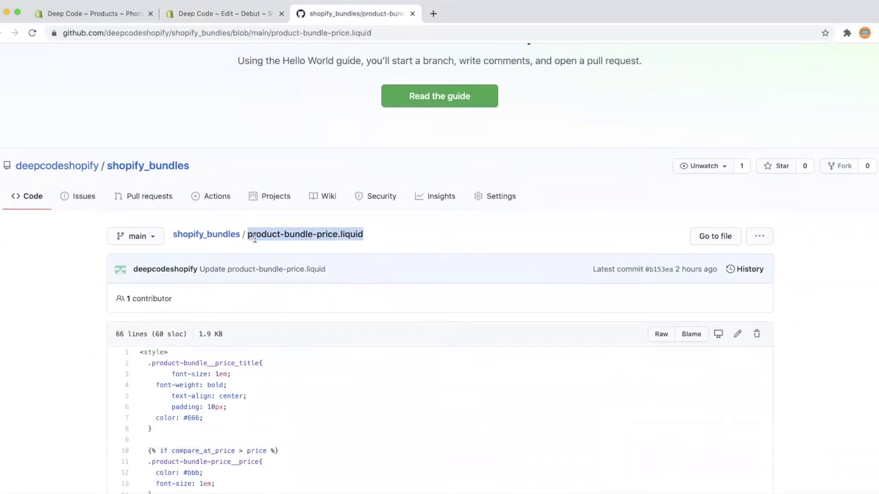
left_click(204, 14)
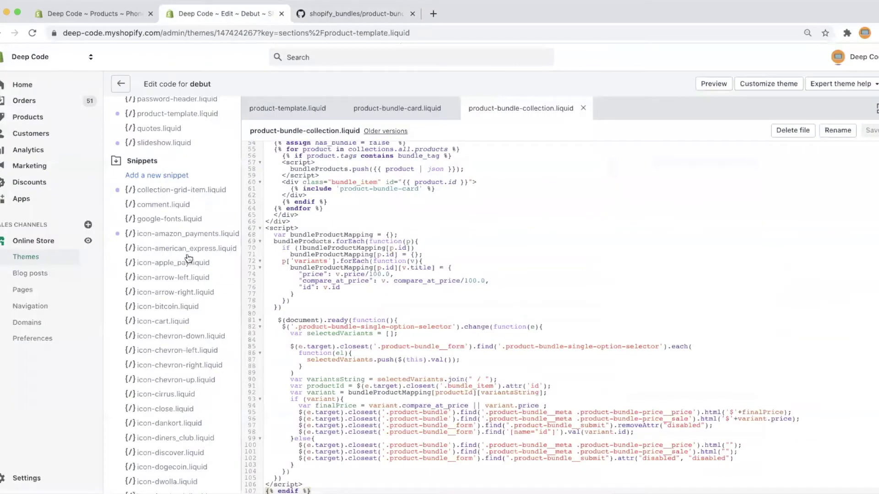
left_click(165, 176)
left_click(395, 138)
key("ctrl+v")
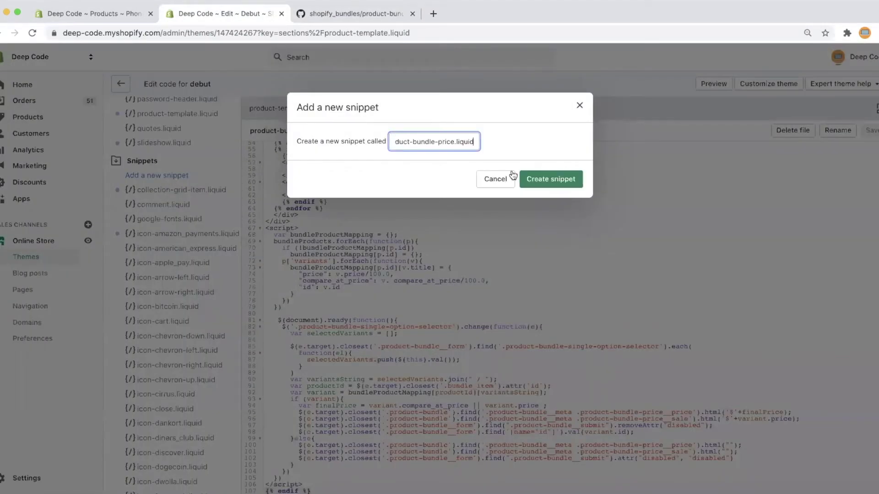
left_click(545, 181)
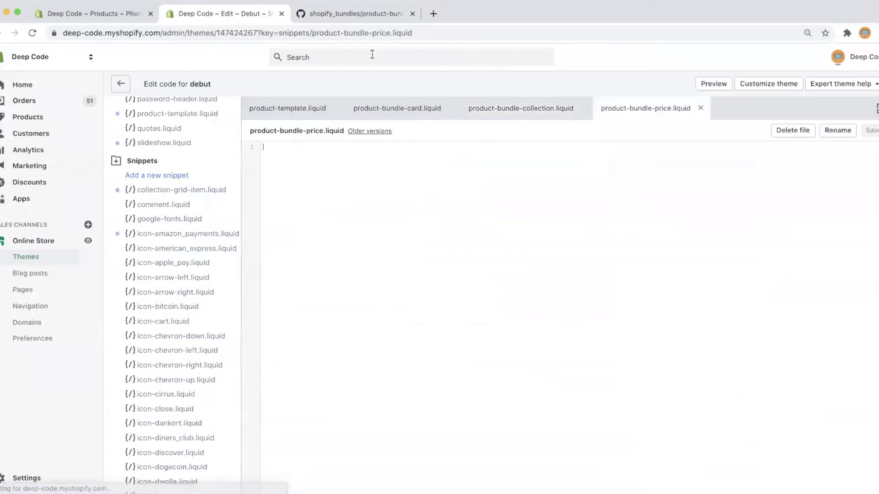
Step: Copy the price code from GitHub into the snippet and save it
left_click(380, 17)
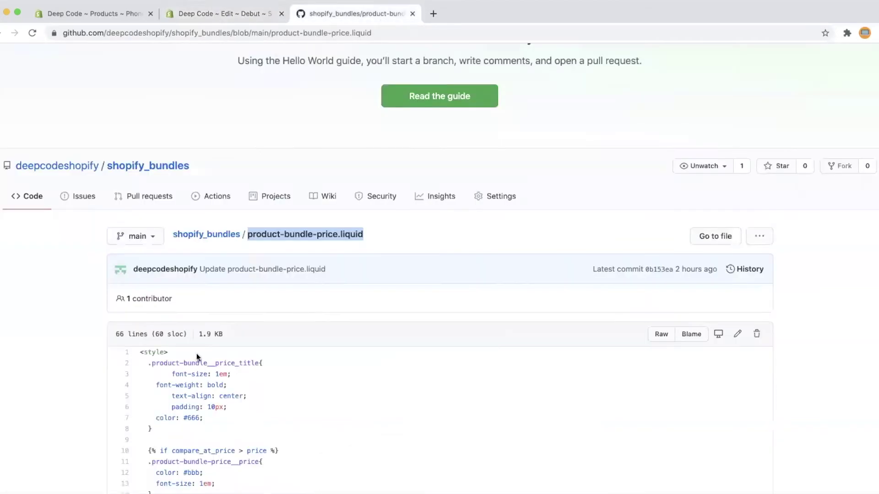
scroll(190, 339, "down", 2)
left_click_drag(141, 232, 185, 394)
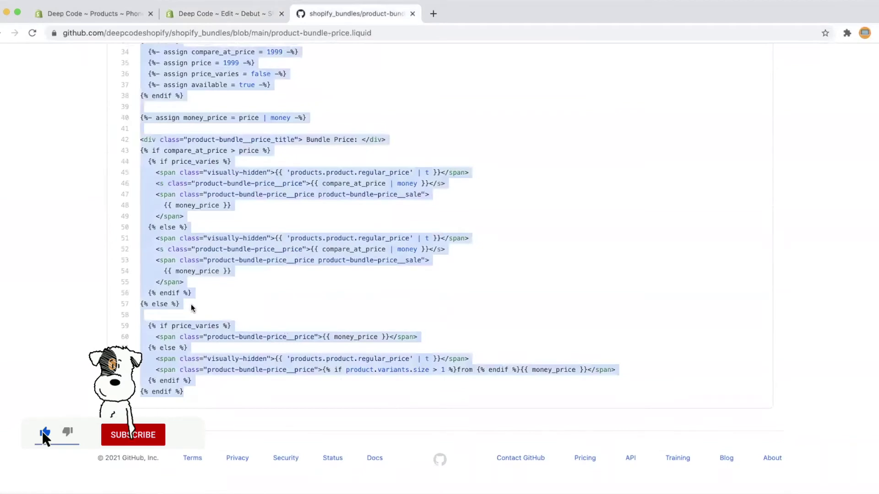
right_click(207, 264)
left_click(228, 287)
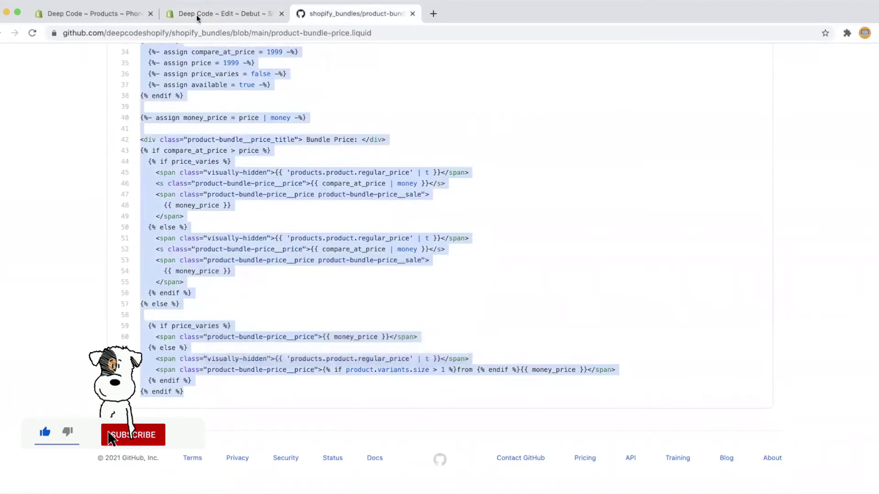
left_click(215, 14)
key("ctrl+v")
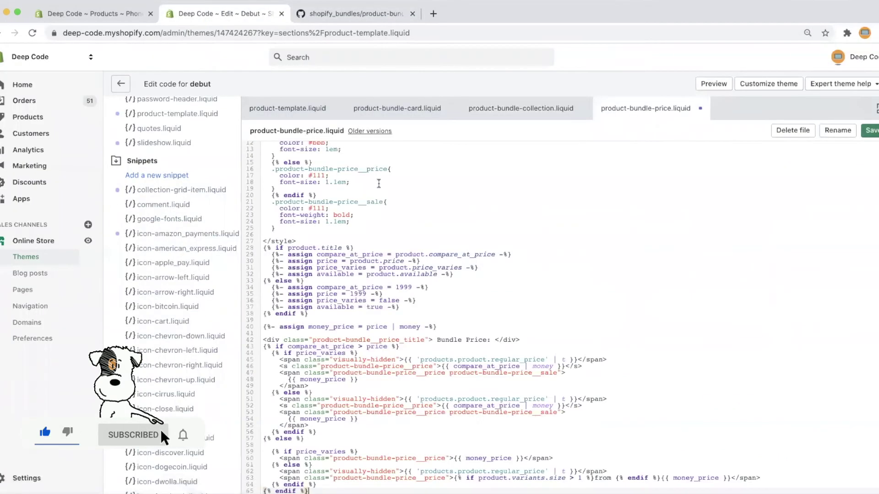
scroll(549, 298, "up", 3)
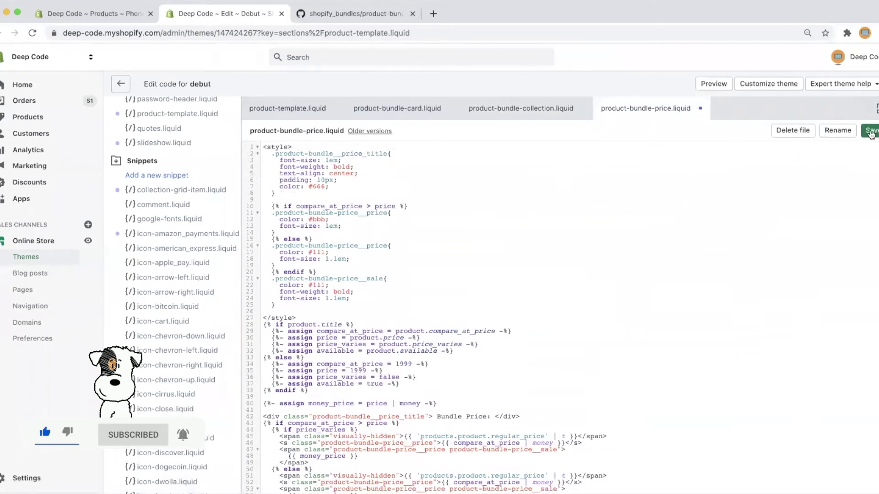
left_click(871, 132)
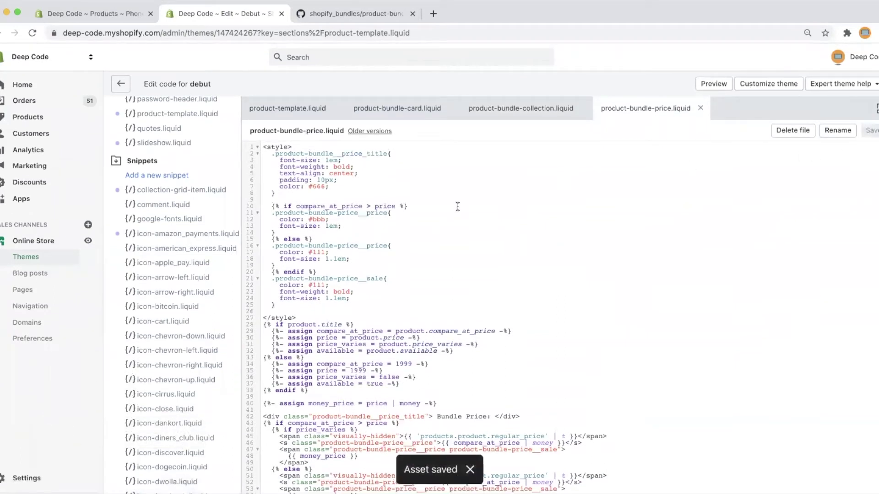
left_click(397, 209)
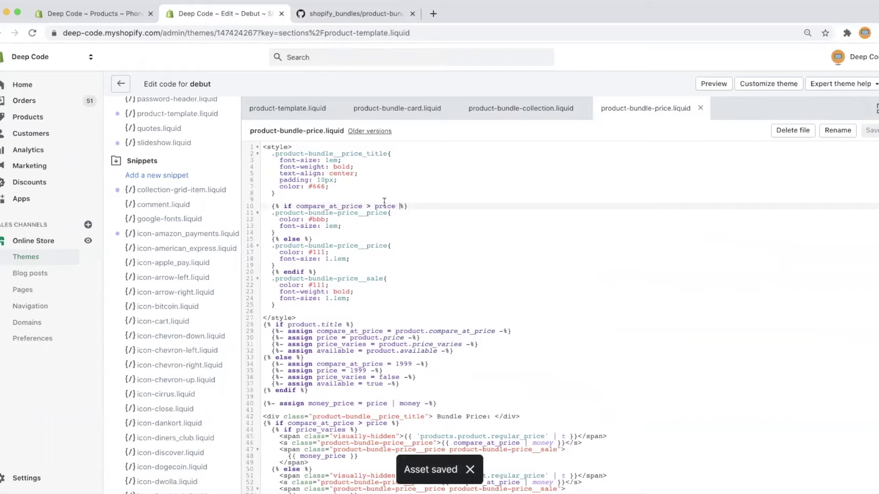
Step: Add the tag bundle-iphone-12-case to the Phone Case for iPhone 12 product
left_click(120, 20)
scroll(192, 123, "up", 3)
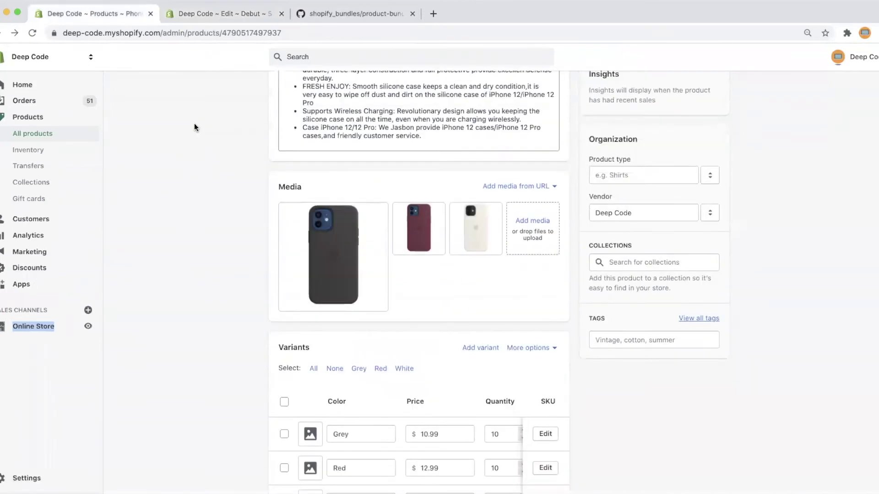
scroll(194, 122, "up", 5)
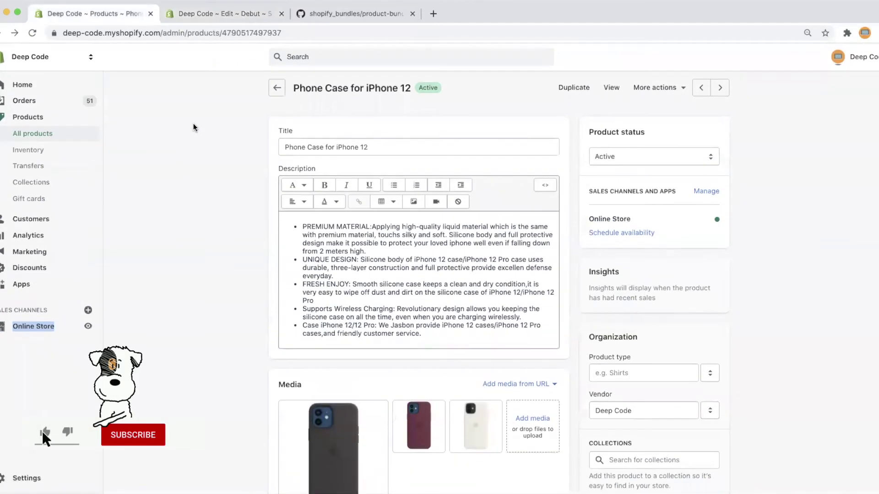
scroll(193, 127, "down", 2)
scroll(193, 126, "down", 2)
scroll(194, 127, "down", 2)
scroll(193, 127, "down", 1)
scroll(193, 127, "down", 1)
scroll(193, 127, "down", 2)
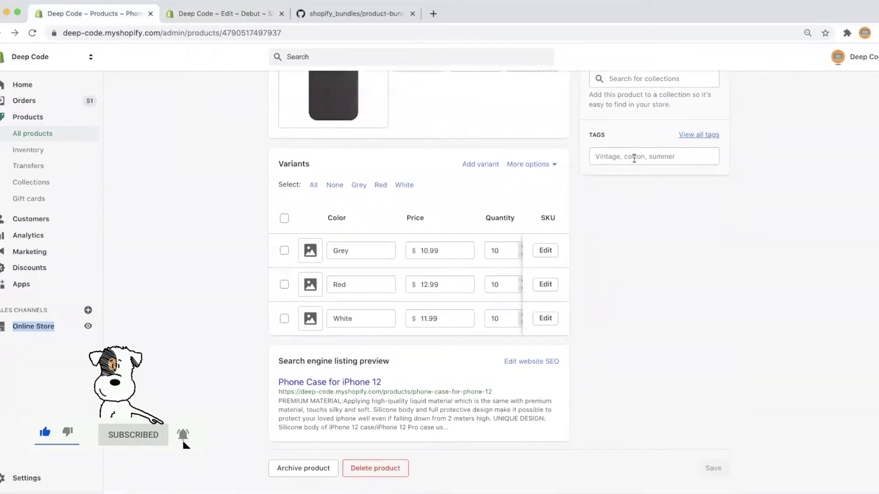
left_click(634, 159)
type("bundle-")
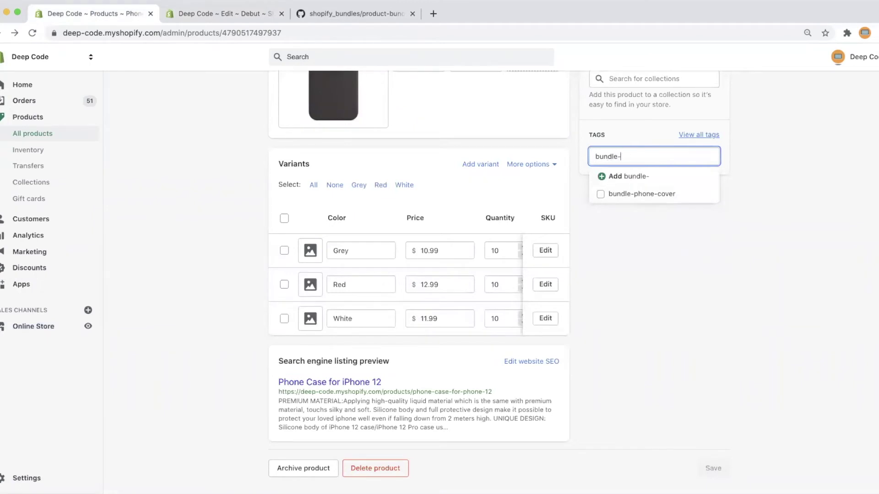
type("iphone-case")
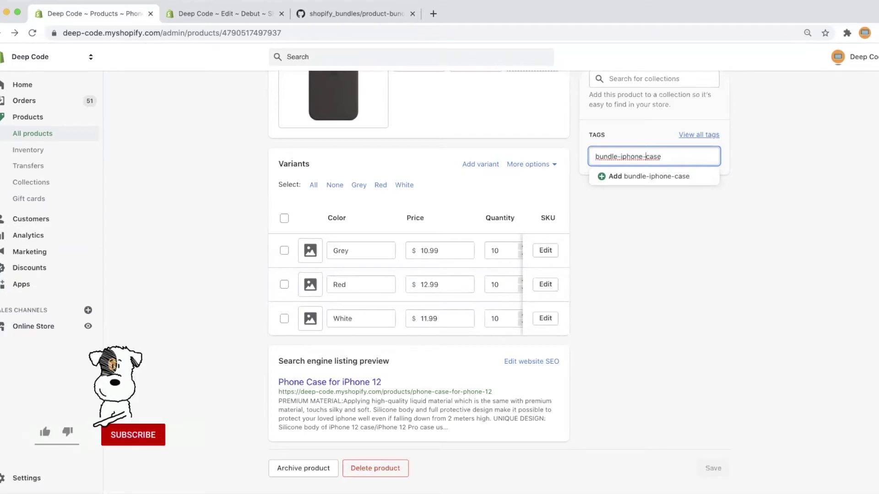
type("12-")
key("ctrl+a")
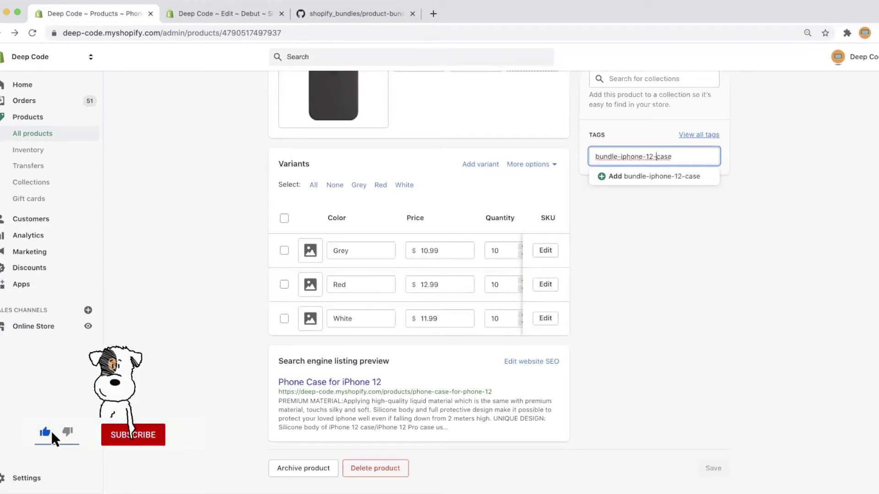
key("Return")
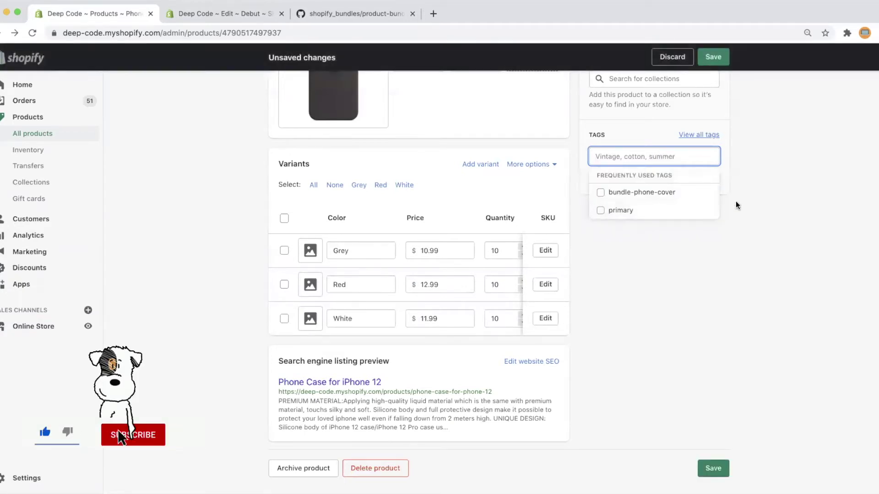
left_click(735, 204)
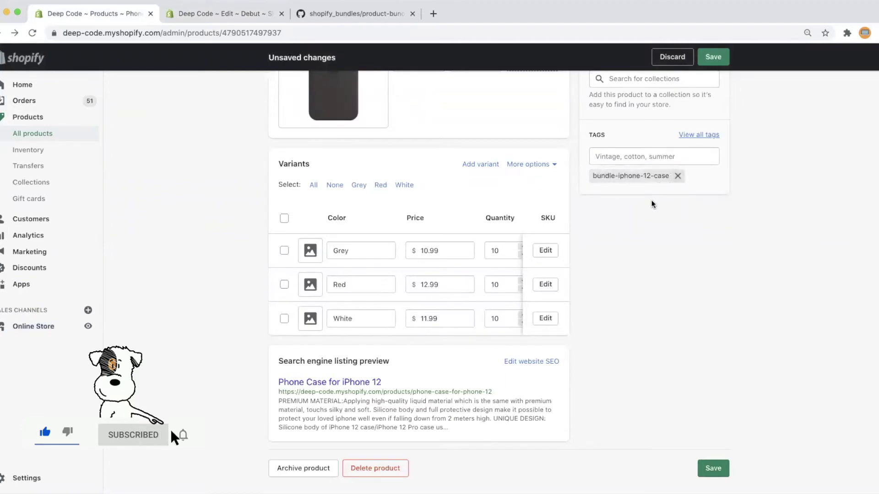
Step: Save the product with its new tag
scroll(653, 202, "up", 2)
scroll(706, 157, "up", 3)
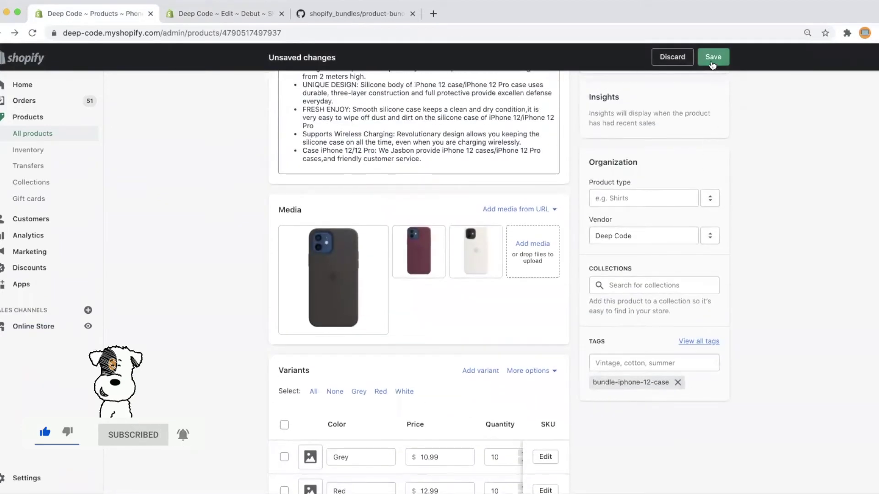
left_click(712, 58)
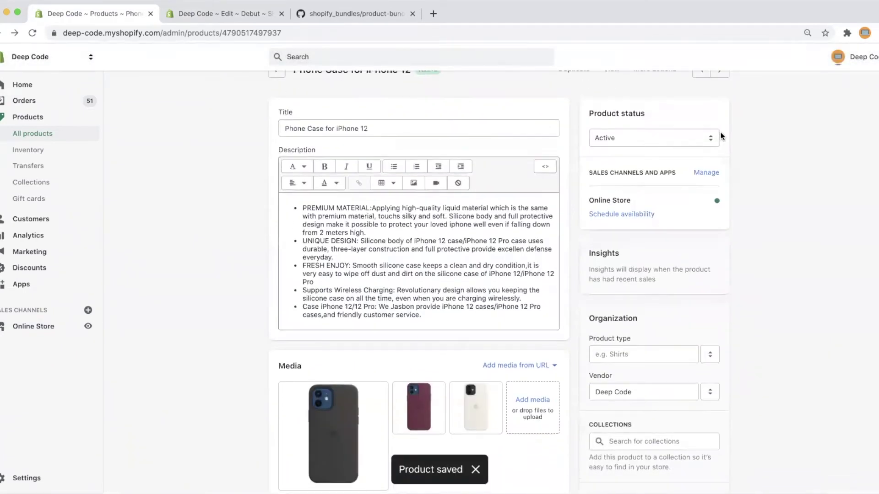
scroll(718, 135, "up", 2)
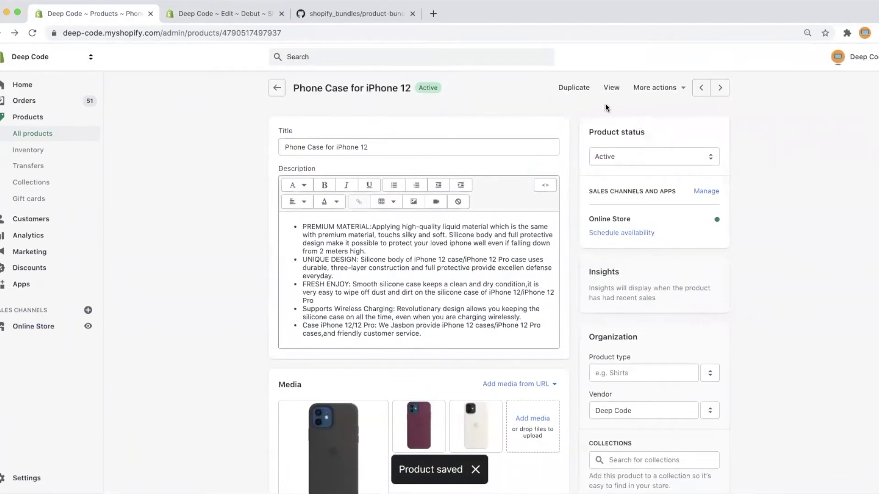
left_click(581, 91)
Step: Duplicate as an active 'Phone Case for iPhone 12 (2 Cases)', copying images and inventory quantities
left_click(352, 177)
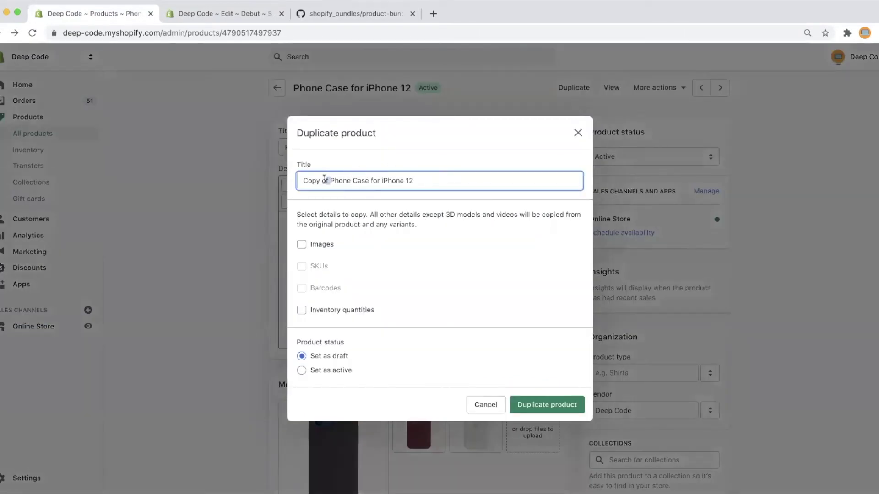
key("BackSpace")
type("(")
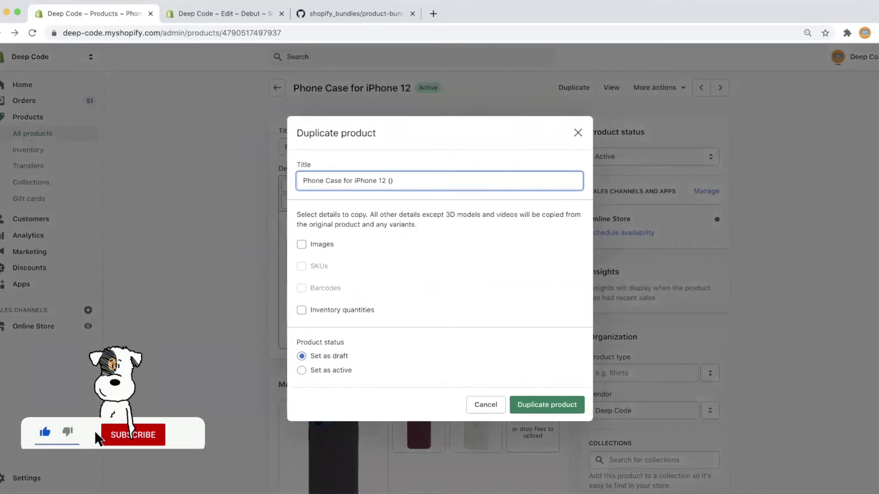
type("2 C")
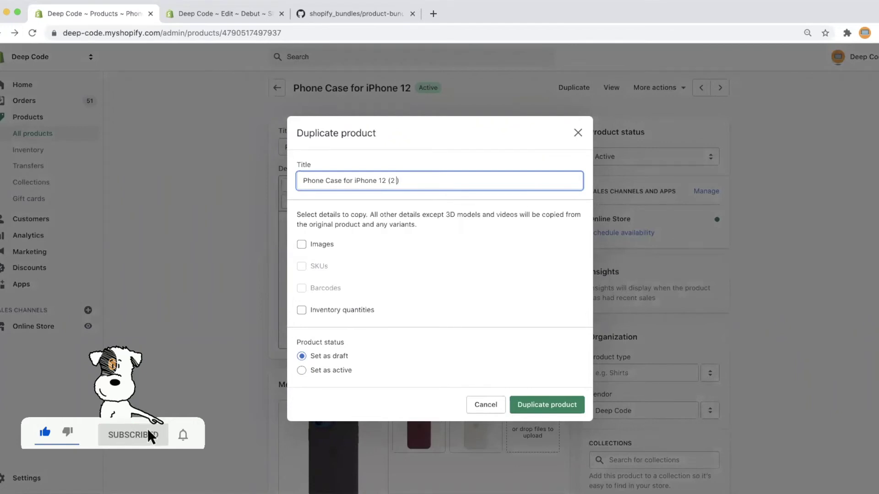
type("ases")
left_click(301, 244)
left_click(301, 310)
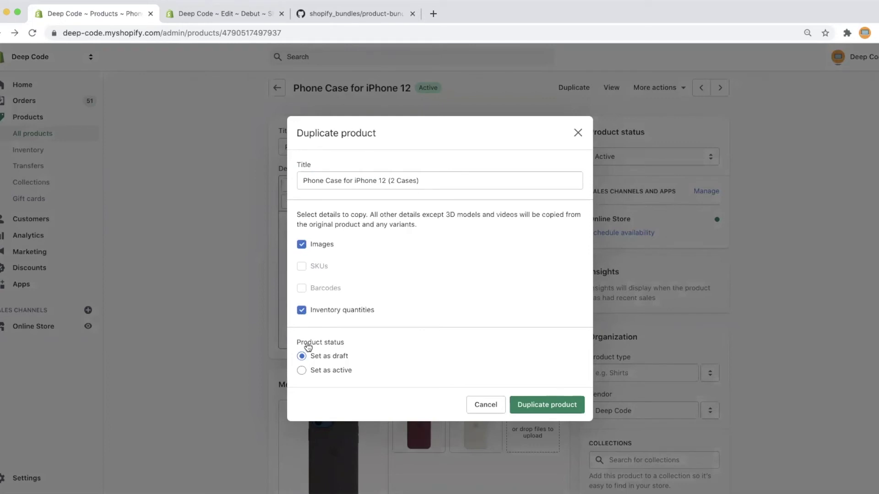
left_click(301, 371)
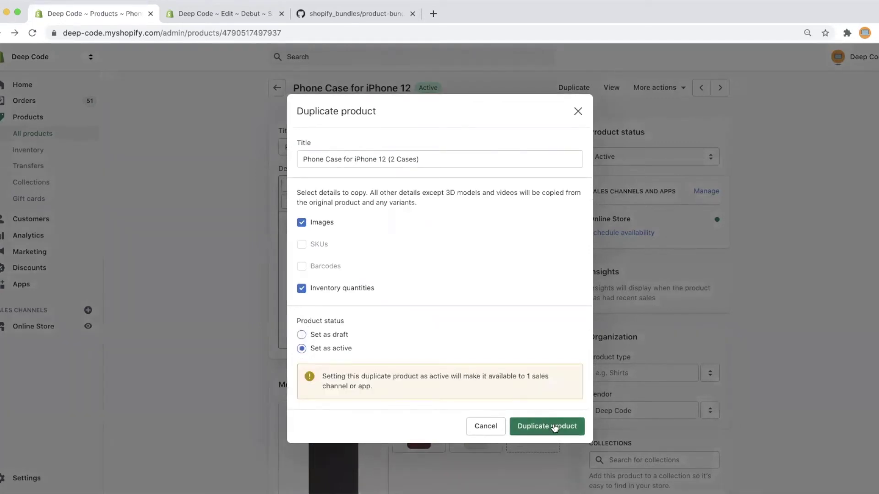
left_click(556, 425)
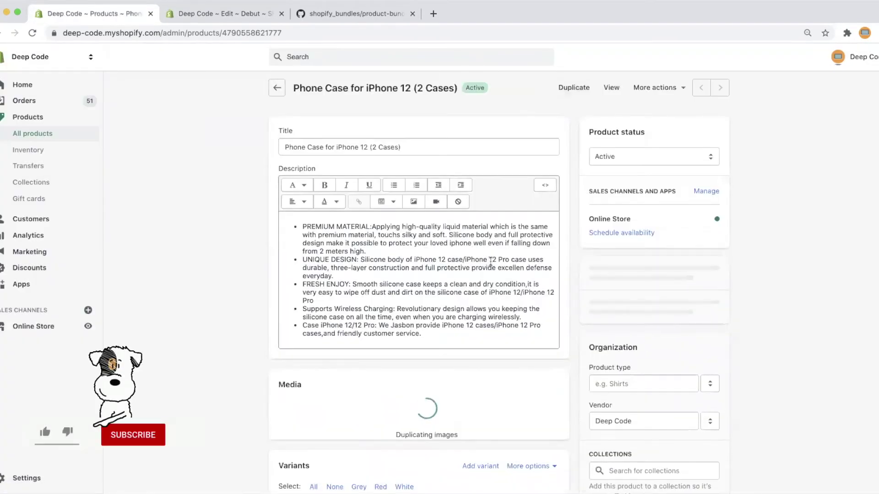
scroll(490, 261, "down", 3)
scroll(491, 270, "down", 1)
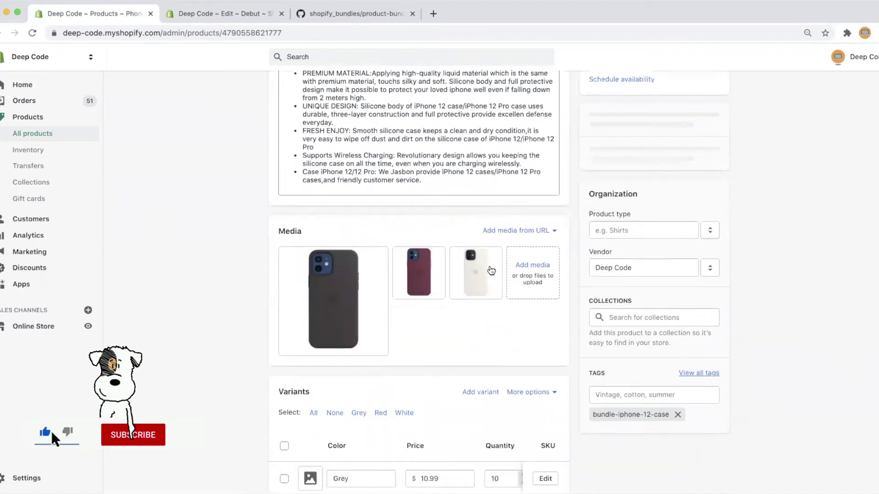
scroll(490, 270, "down", 4)
scroll(488, 270, "down", 2)
Step: Set Grey, Red and White variant prices to 16.99, 20.99 and 18.99, then save
left_click(424, 257)
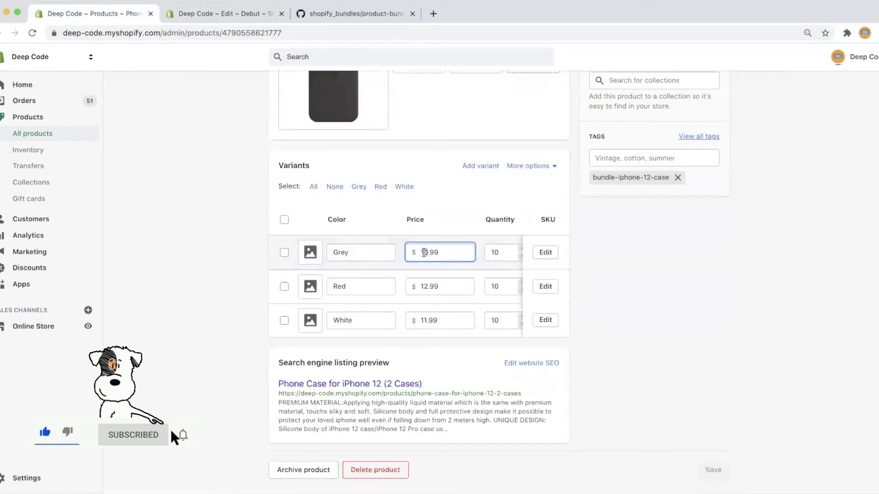
scroll(428, 257, "right", 1)
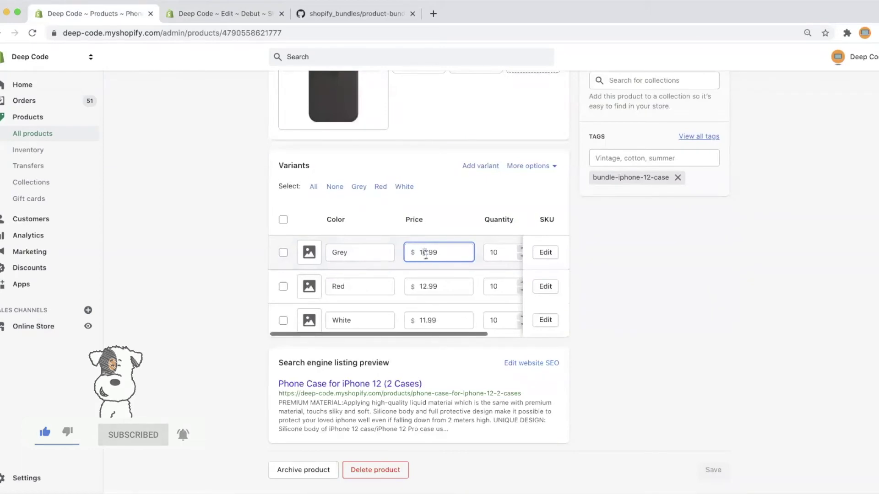
type("6")
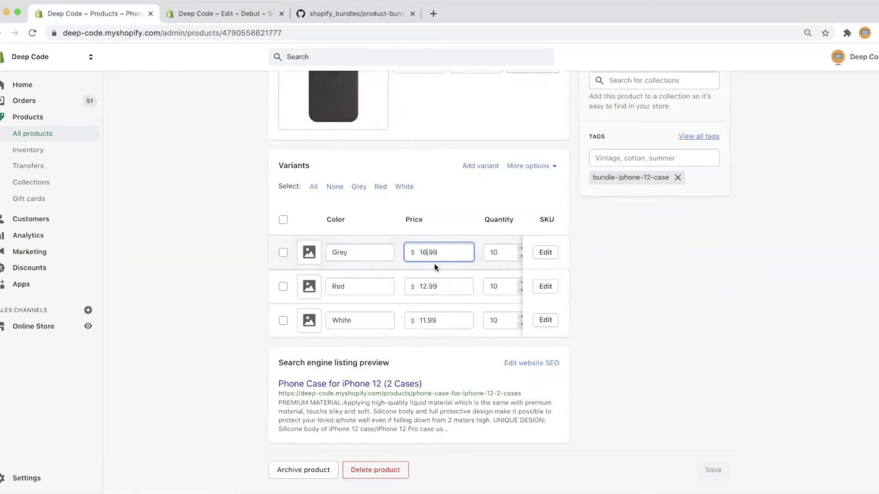
left_click(425, 286)
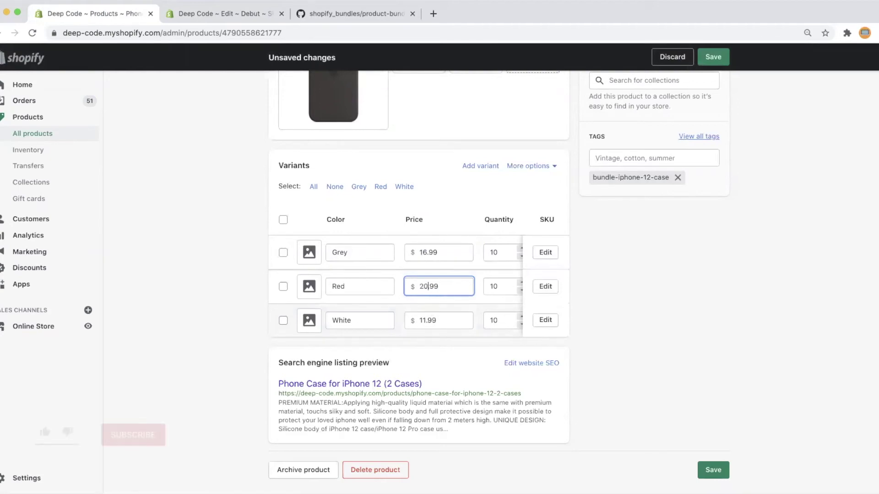
type("20")
left_click(427, 320)
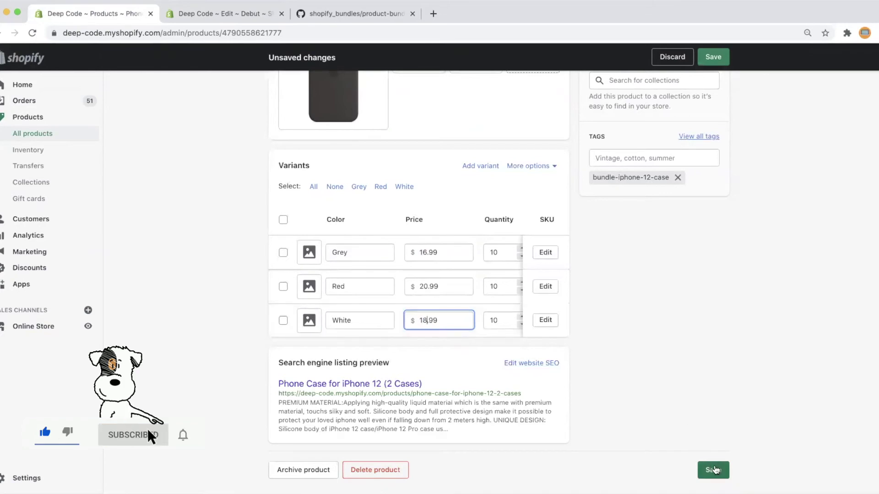
left_click(714, 470)
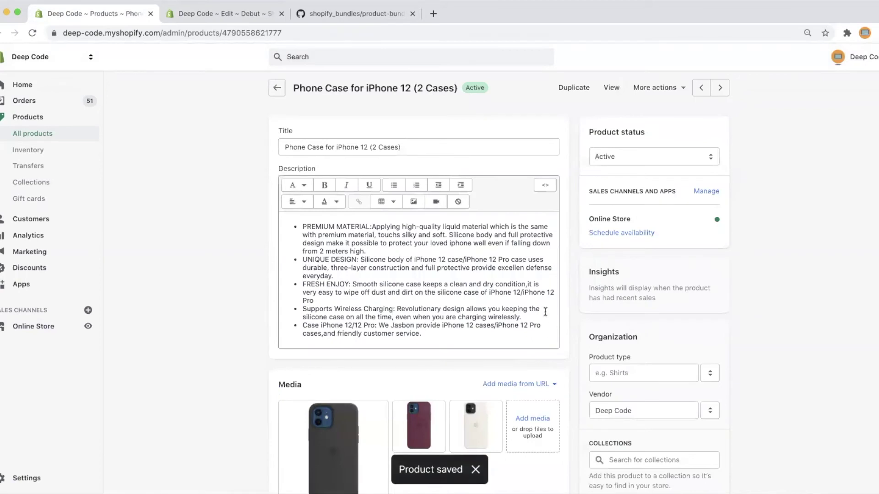
left_click(572, 87)
Step: Duplicate as an active '(3 Cases)' product, copying images and inventory quantities
left_click(421, 181)
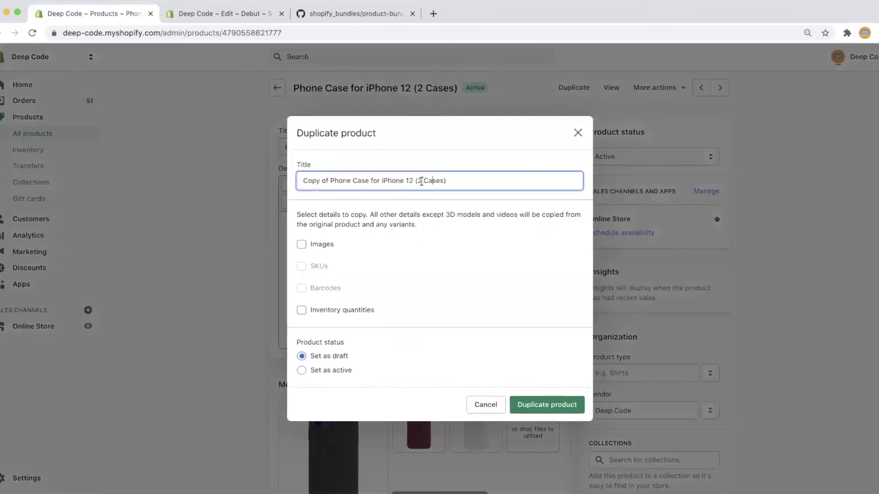
left_click_drag(421, 181, 415, 181)
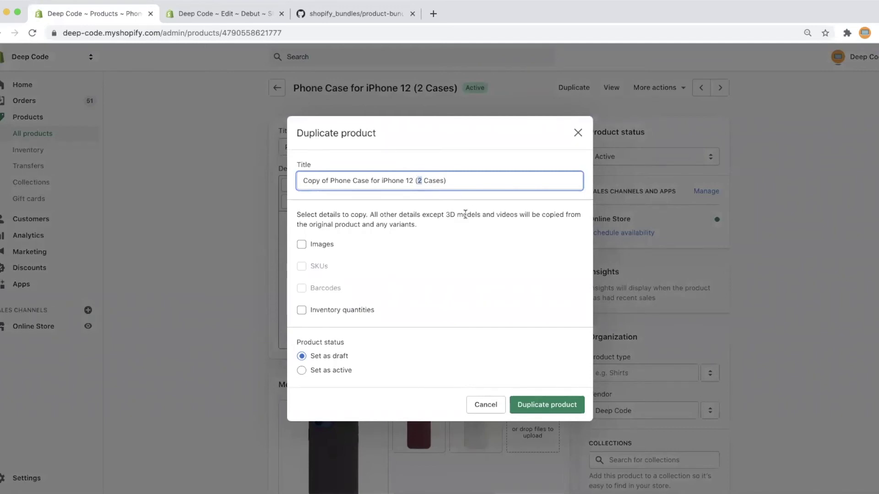
type("3")
left_click(302, 247)
left_click(301, 310)
left_click(301, 370)
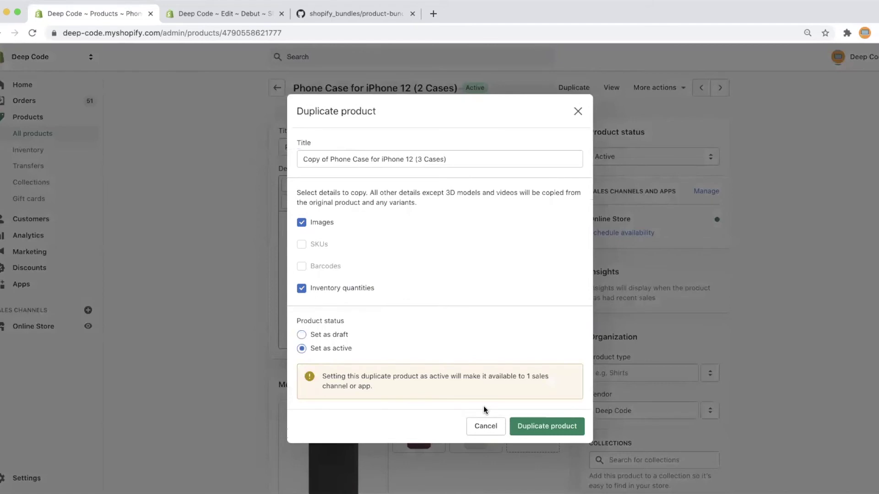
left_click(544, 431)
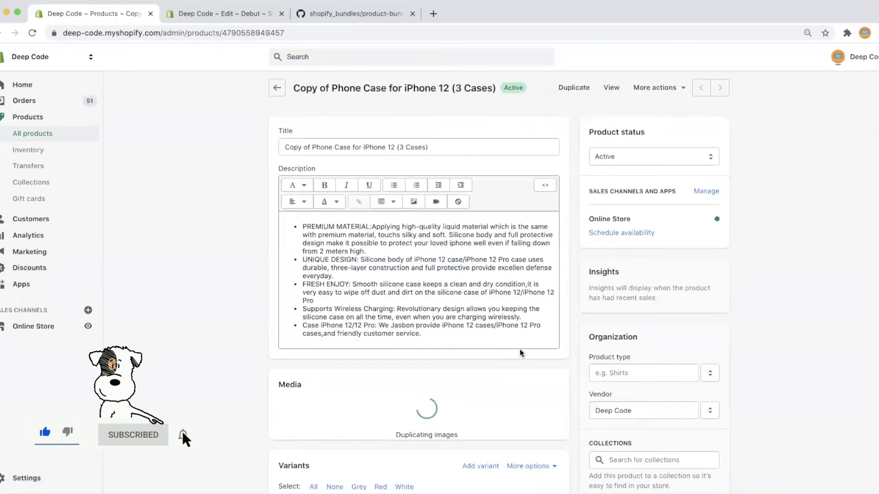
scroll(520, 348, "down", 3)
scroll(519, 349, "down", 5)
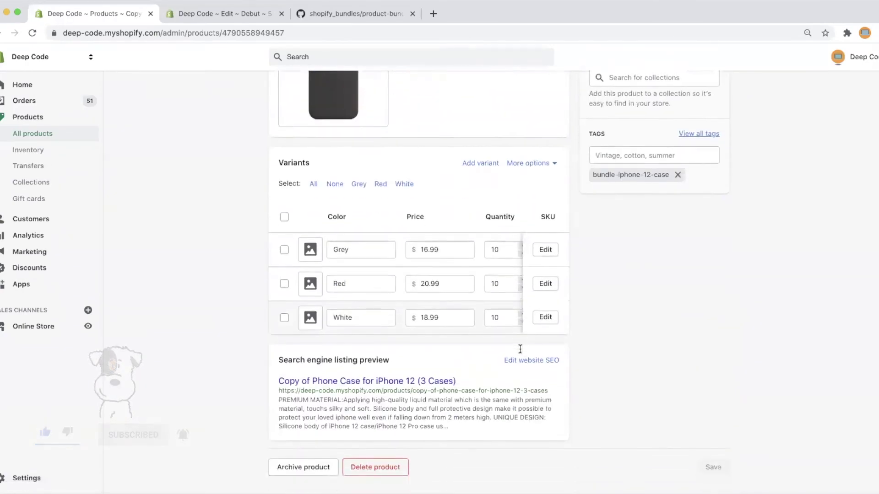
Step: Price Grey, Red and White at 24.99, 28.99 and 26.99, then save
left_click(425, 248)
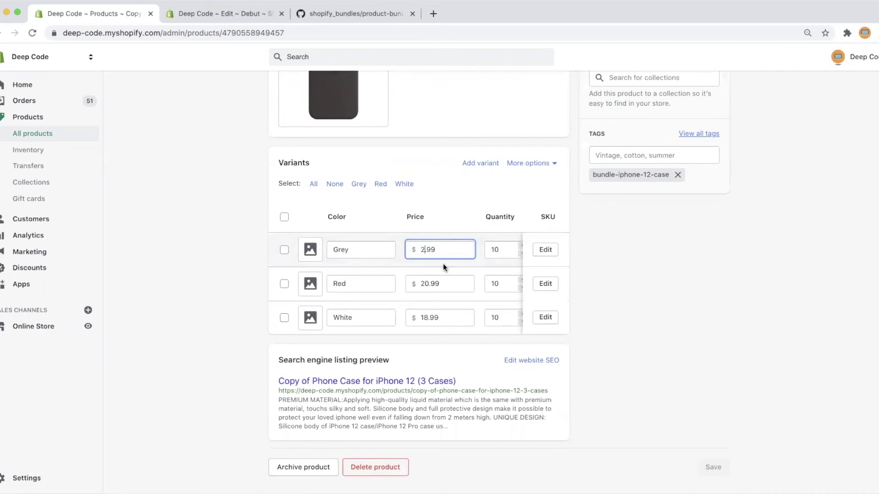
type("4")
left_click(428, 284)
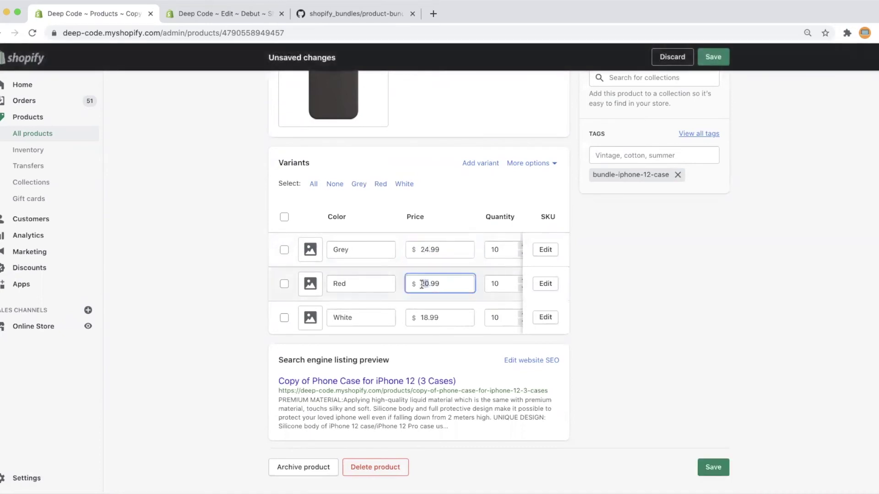
key("BackSpace")
type("8")
left_click(426, 317)
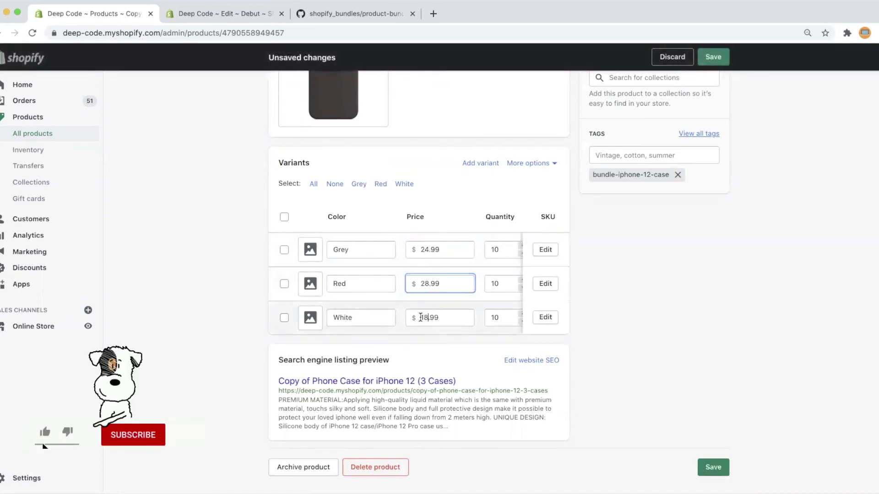
key("BackSpace")
key("BackSpace")
type("26")
left_click(472, 339)
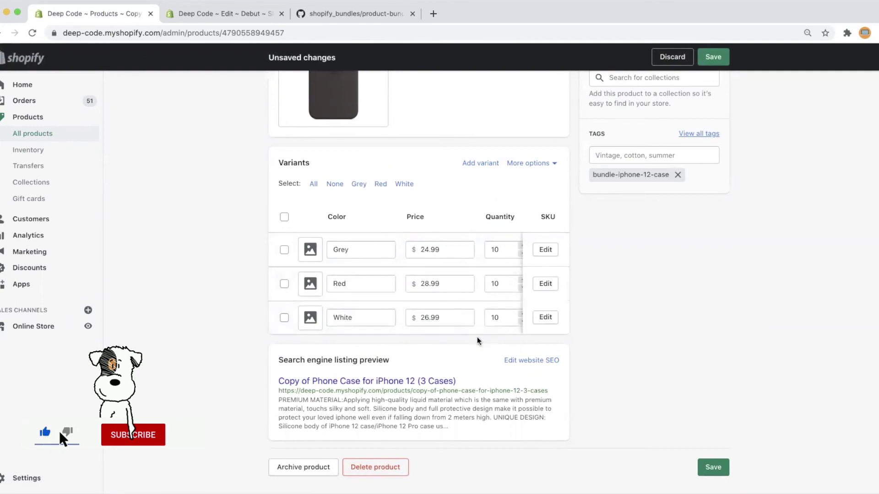
left_click(707, 466)
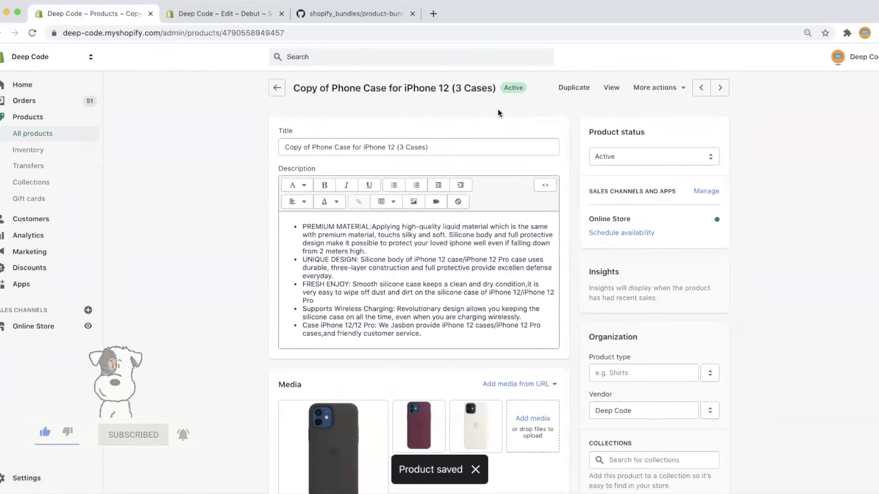
left_click(52, 136)
Step: Open the original Phone Case for iPhone 12 and scroll to its bundle cards
scroll(251, 158, "down", 4)
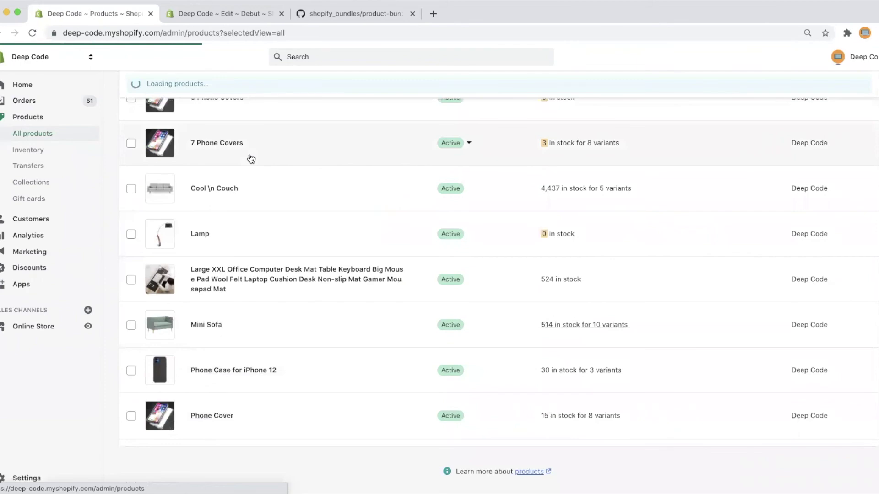
scroll(252, 162, "down", 1)
scroll(252, 162, "down", 2)
scroll(251, 163, "down", 2)
left_click(279, 329)
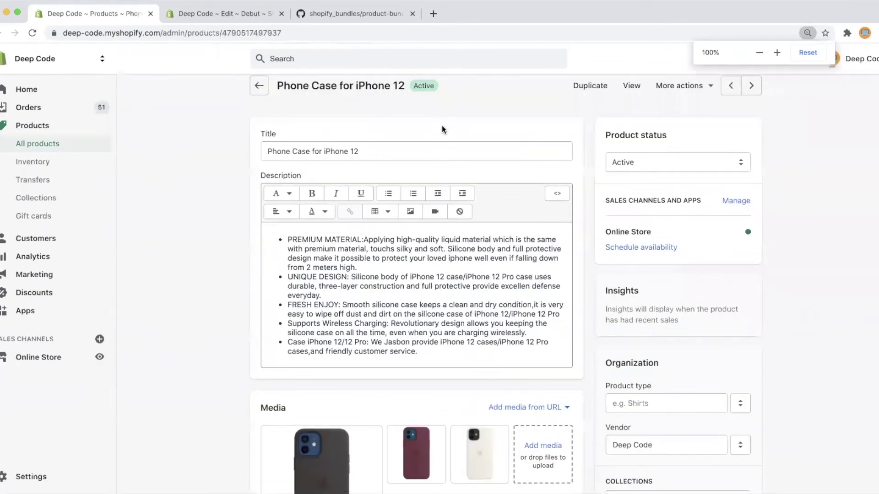
scroll(441, 128, "down", 4)
scroll(442, 127, "up", 3)
scroll(442, 128, "up", 2)
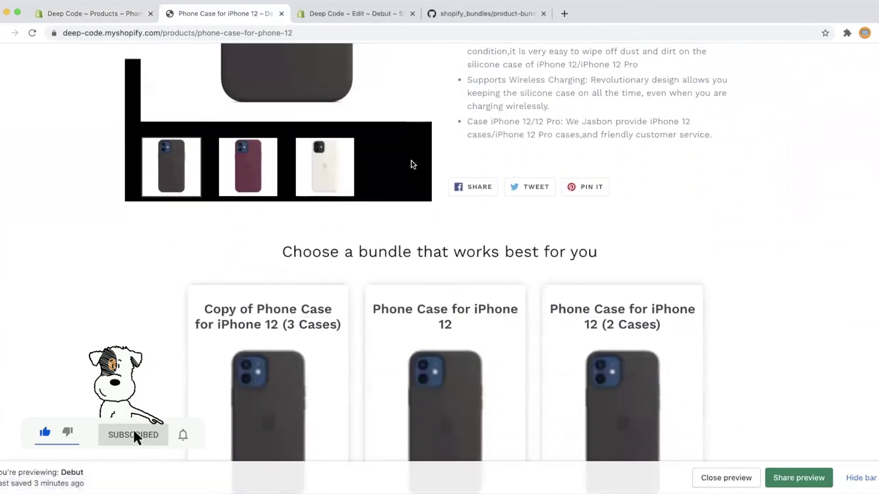
scroll(412, 166, "down", 6)
scroll(170, 277, "up", 2)
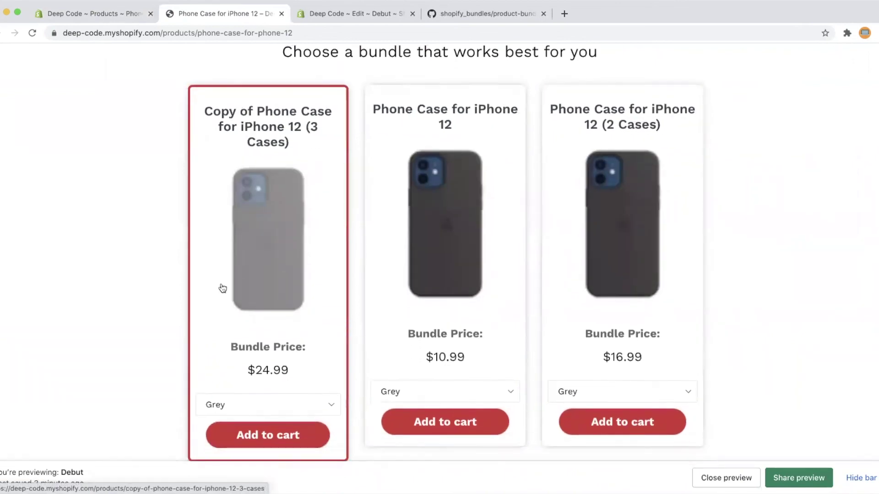
scroll(222, 287, "down", 3)
Step: Set the 3-case bundle's colour to White, showing its $26.99 bundle price
left_click(281, 341)
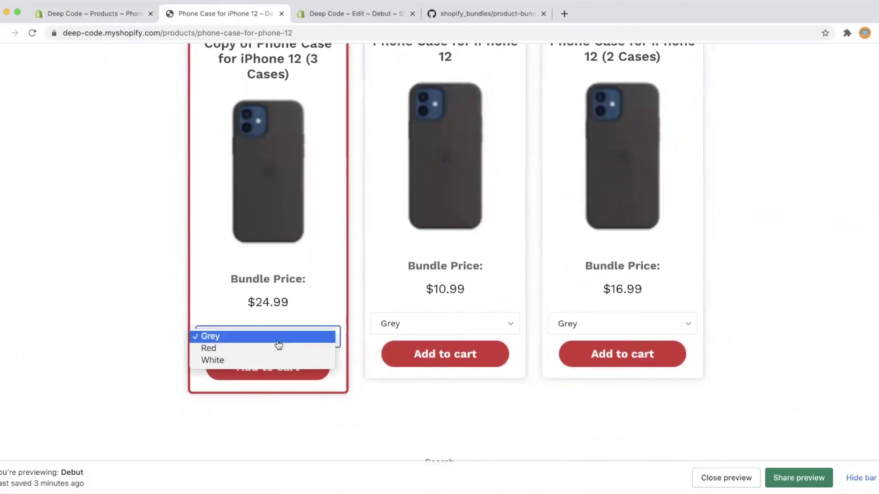
left_click(279, 348)
left_click(274, 341)
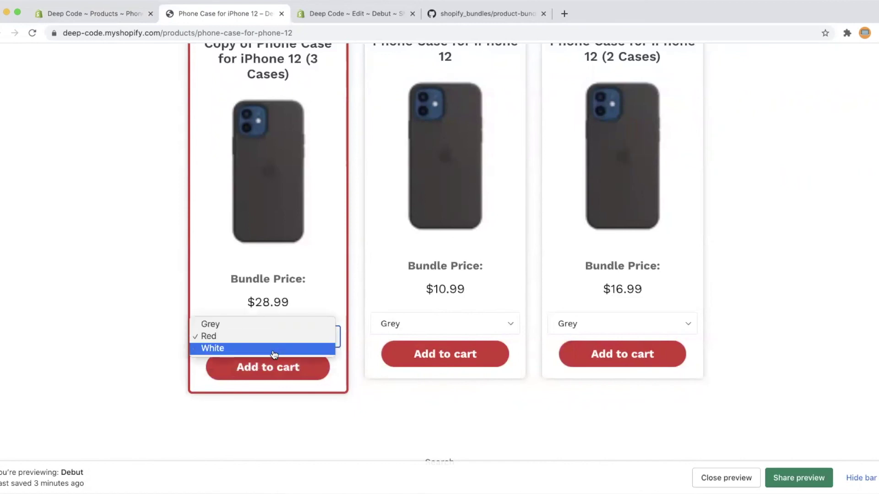
left_click(275, 350)
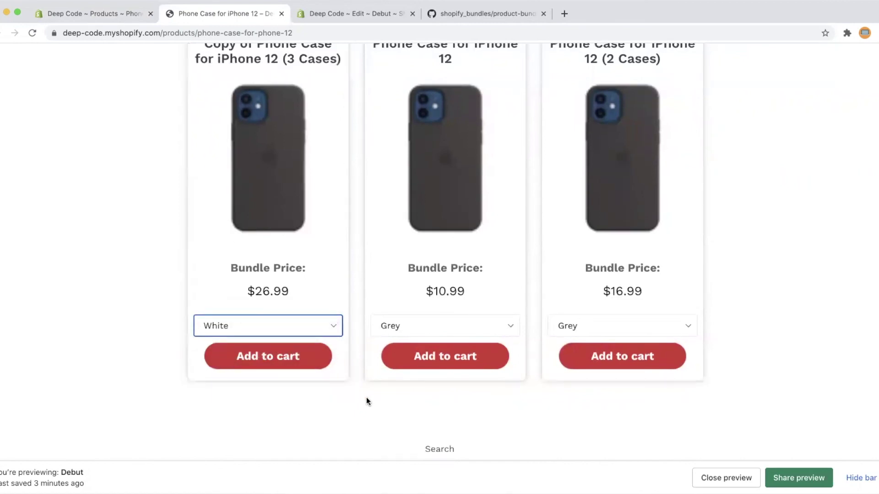
scroll(361, 401, "up", 1)
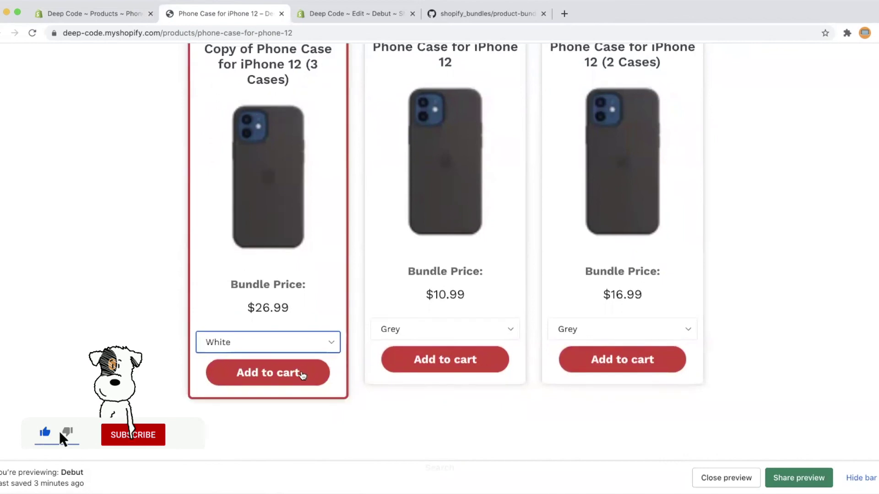
Step: Add the White 3-case bundle to the cart and check it is listed at $26.99, quantity 1
left_click(302, 376)
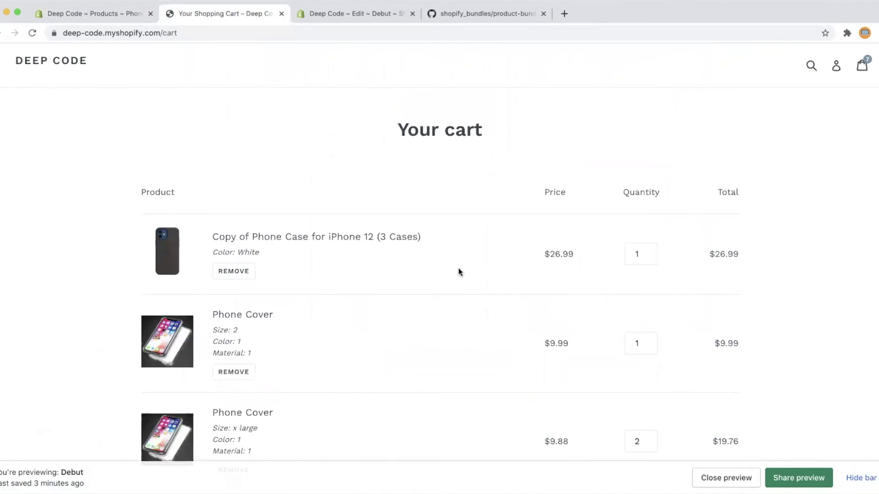
scroll(458, 271, "down", 1)
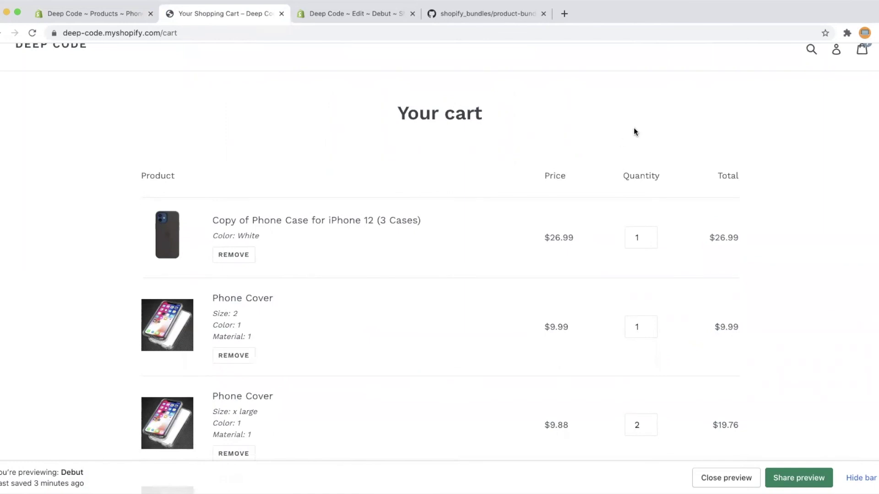